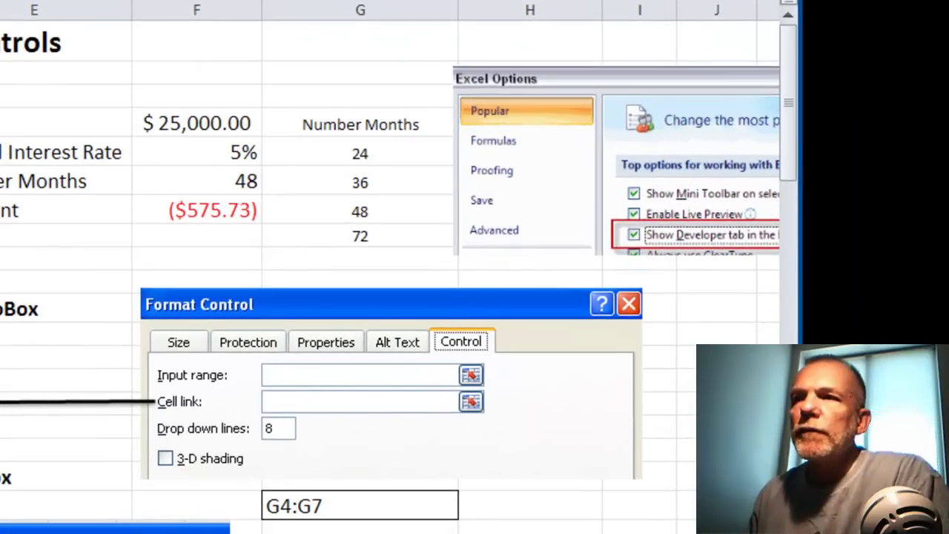
Look at Excel Options' Customize Ribbon page, then select F7 to show =PMT(F5/12,F6,F4).
left_click(67, 258)
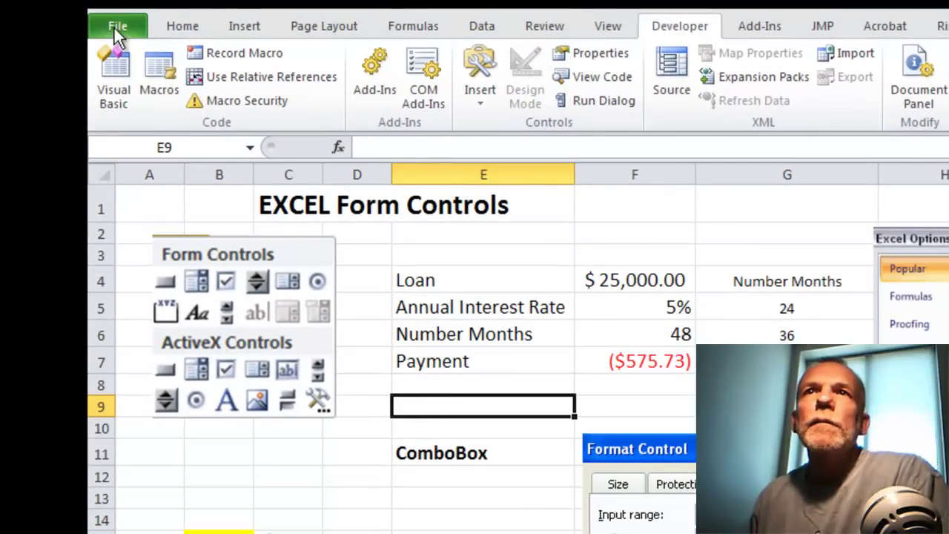
left_click(116, 28)
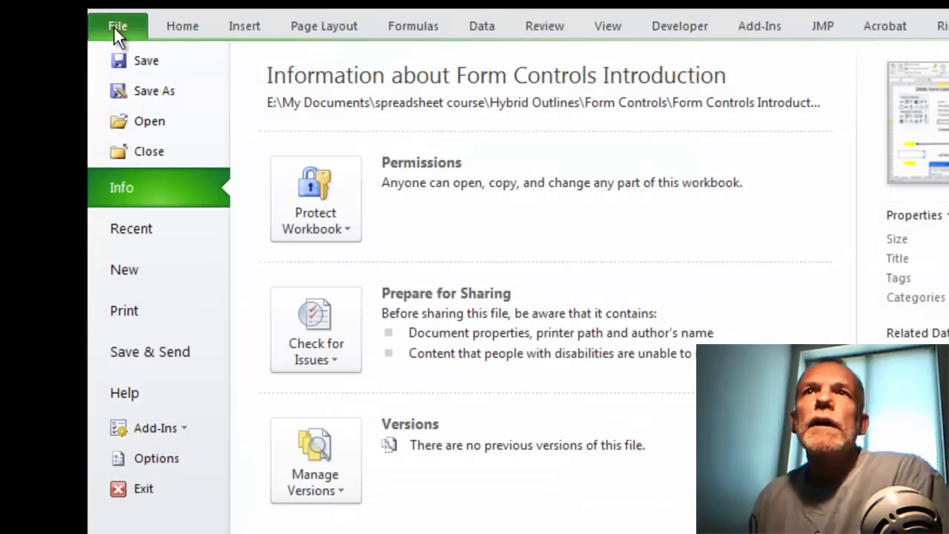
left_click(151, 456)
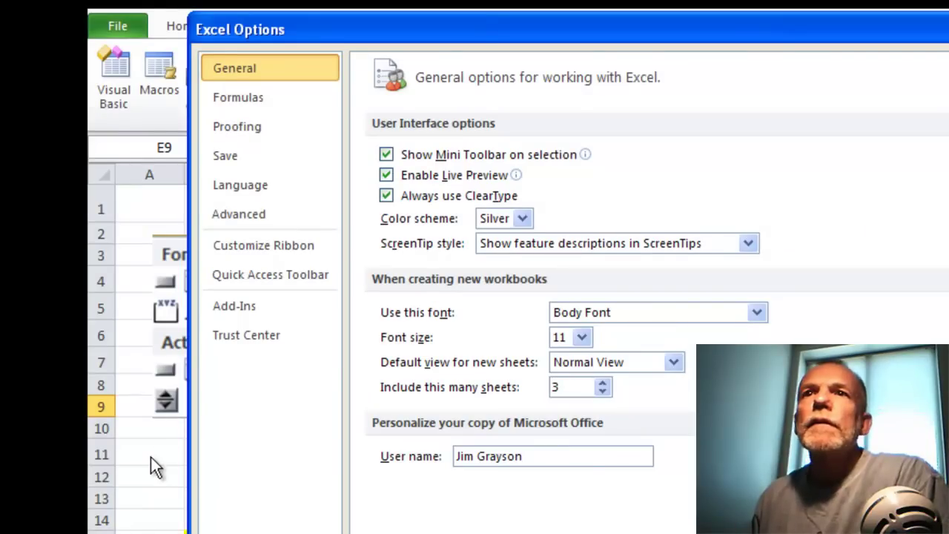
left_click(280, 249)
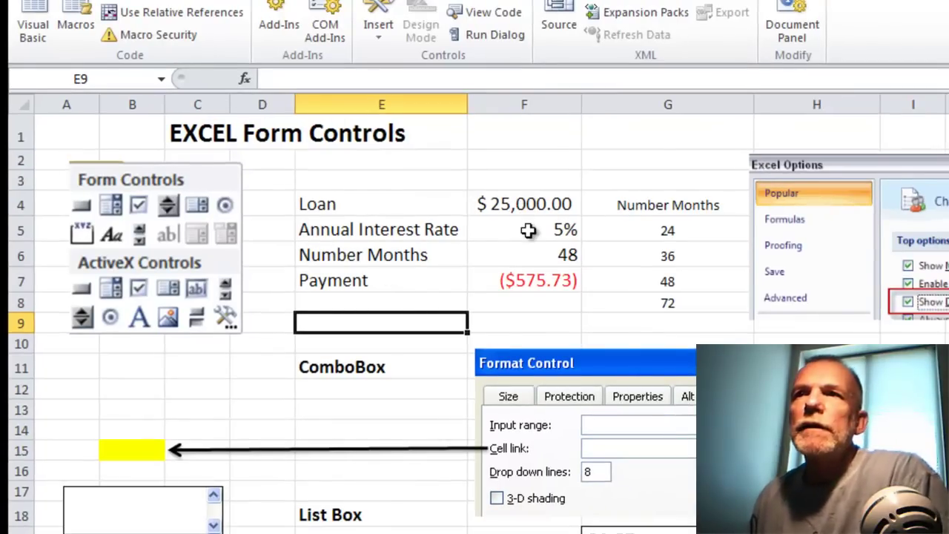
left_click(523, 280)
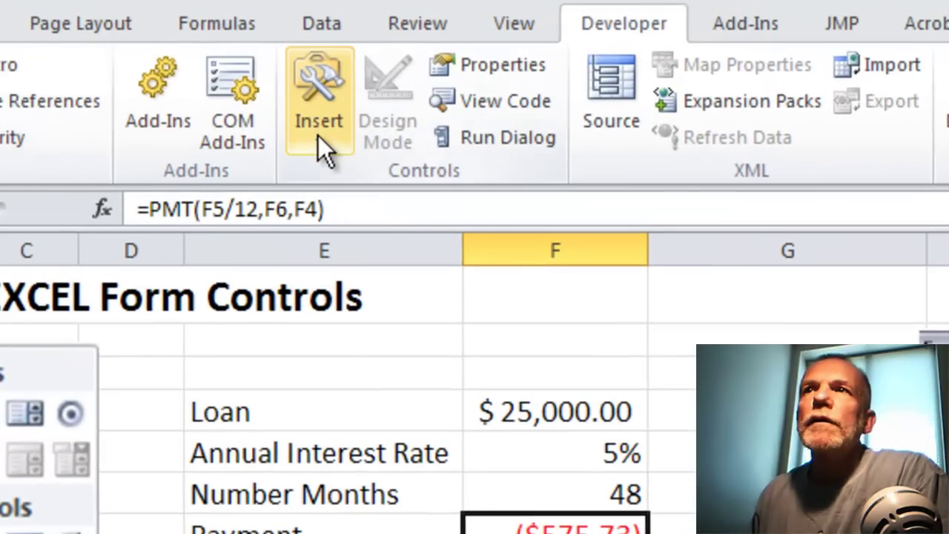
Draw a Combo Box form control over B11:D13 beside the ComboBox label.
left_click(319, 135)
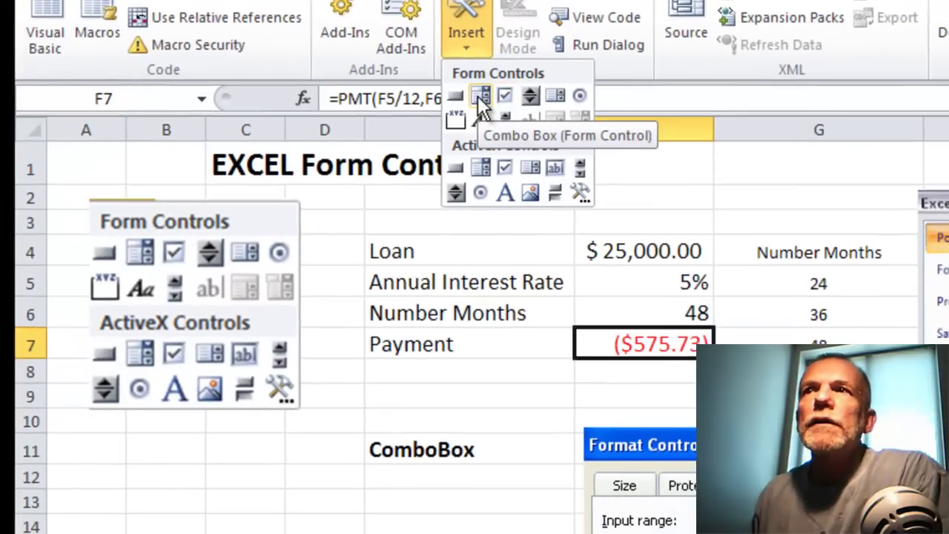
left_click(479, 96)
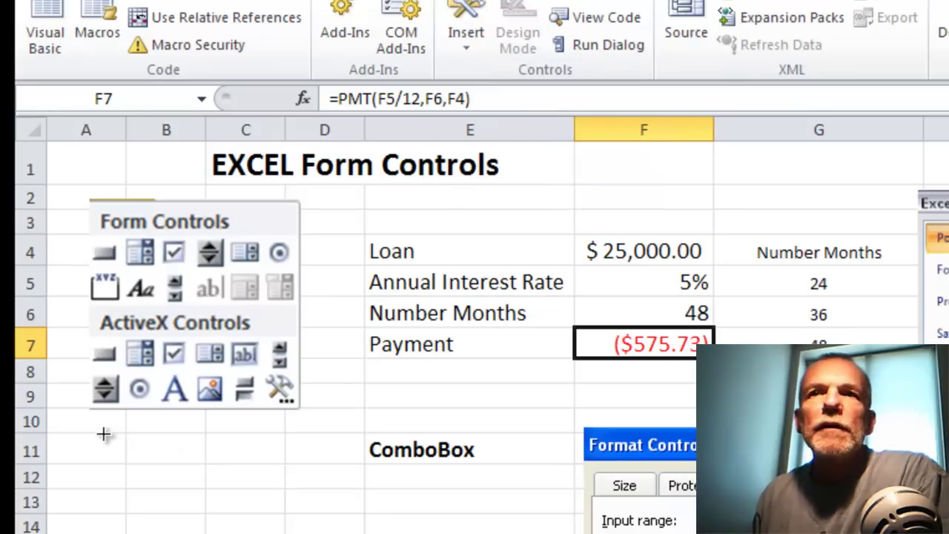
mouse_move(103, 434)
left_mouse_down()
mouse_move(166, 491)
mouse_move(325, 504)
left_mouse_up()
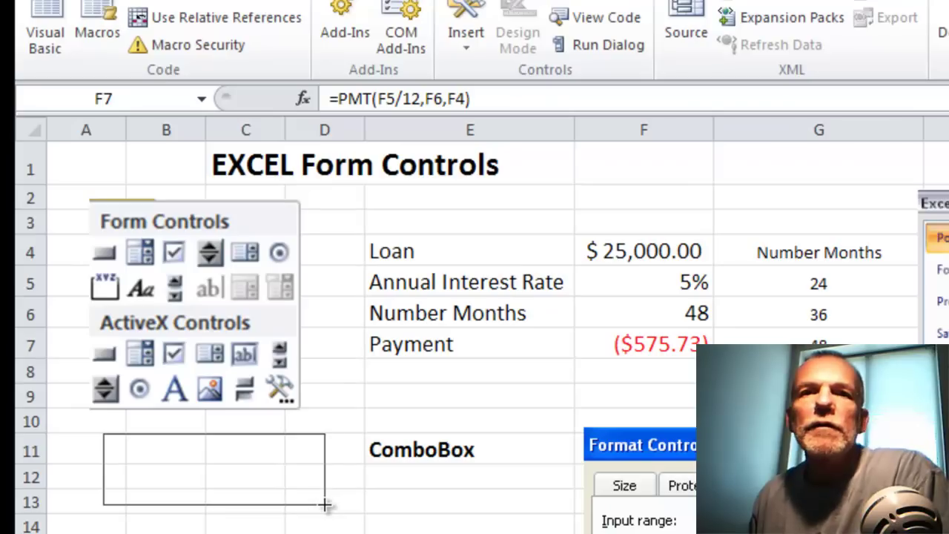
left_click_drag(324, 505, 325, 504)
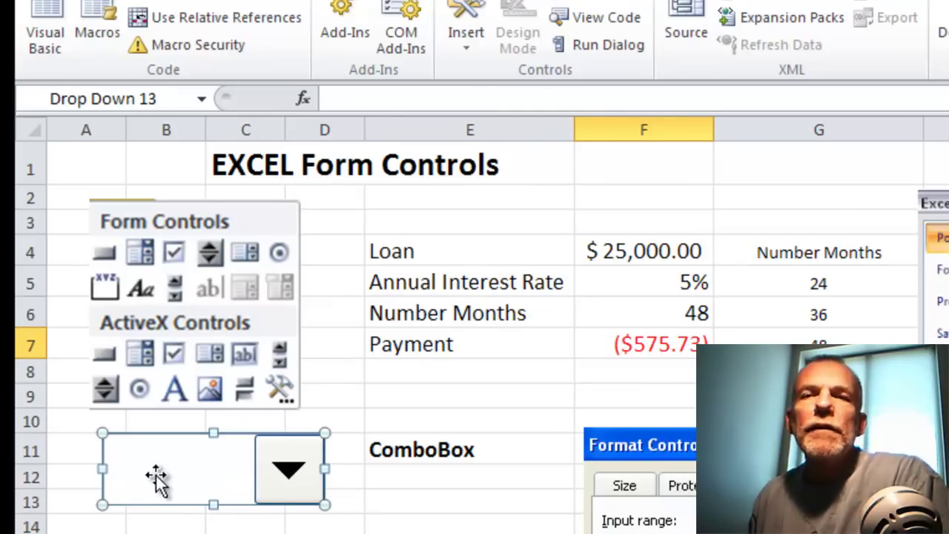
Open the combo box's Format Control settings from its shortcut menu.
right_click(104, 470)
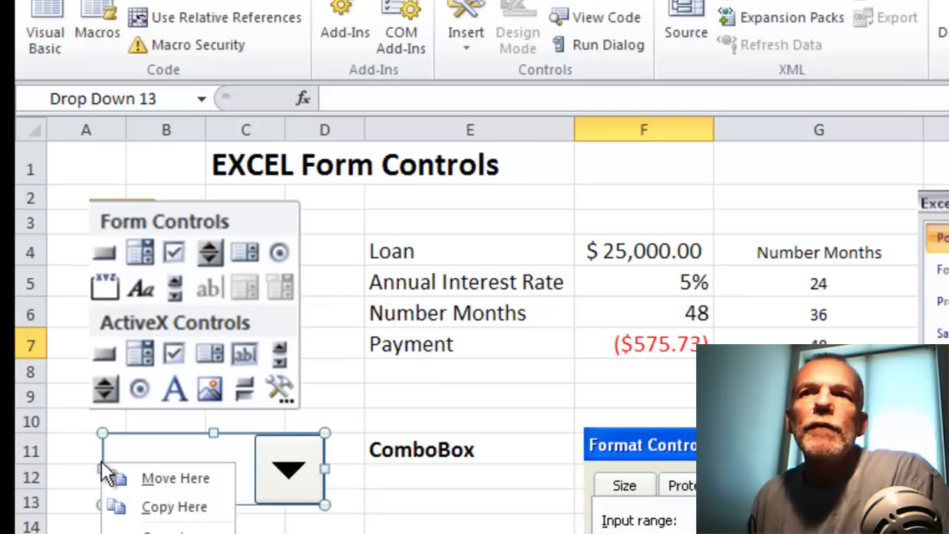
right_click(101, 438)
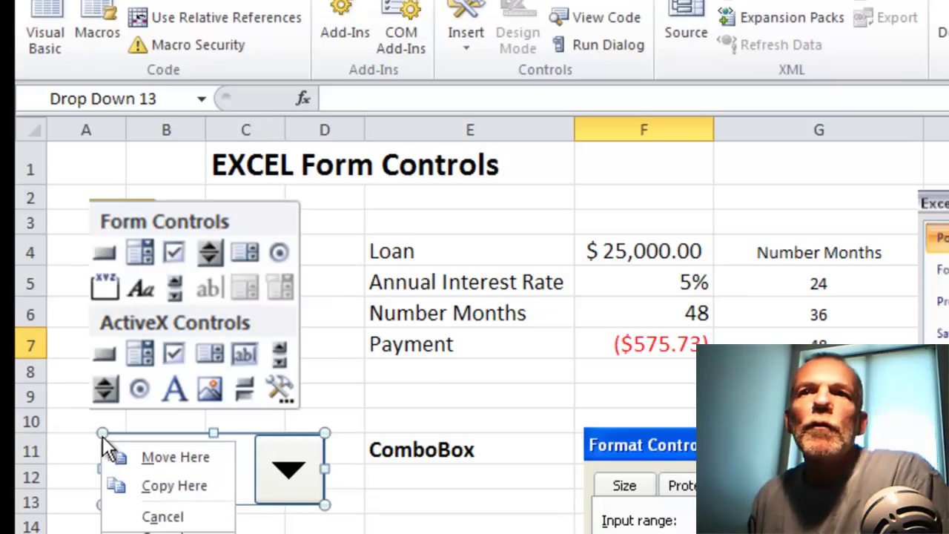
right_click(110, 433)
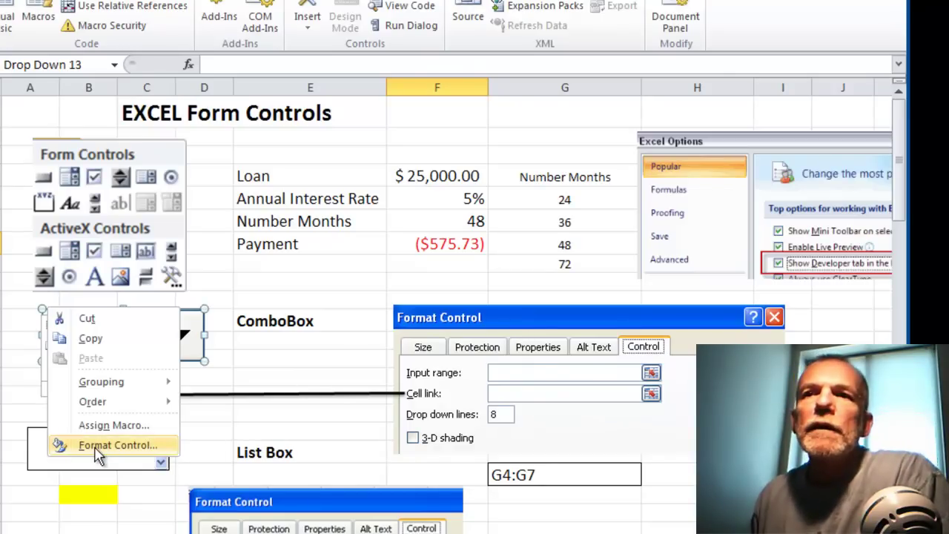
left_click(117, 445)
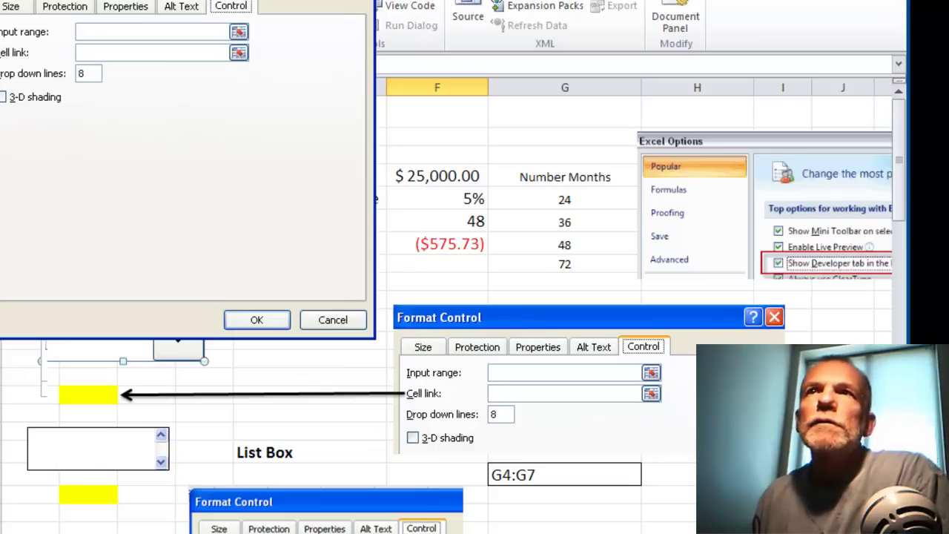
left_click_drag(244, 1, 542, 251)
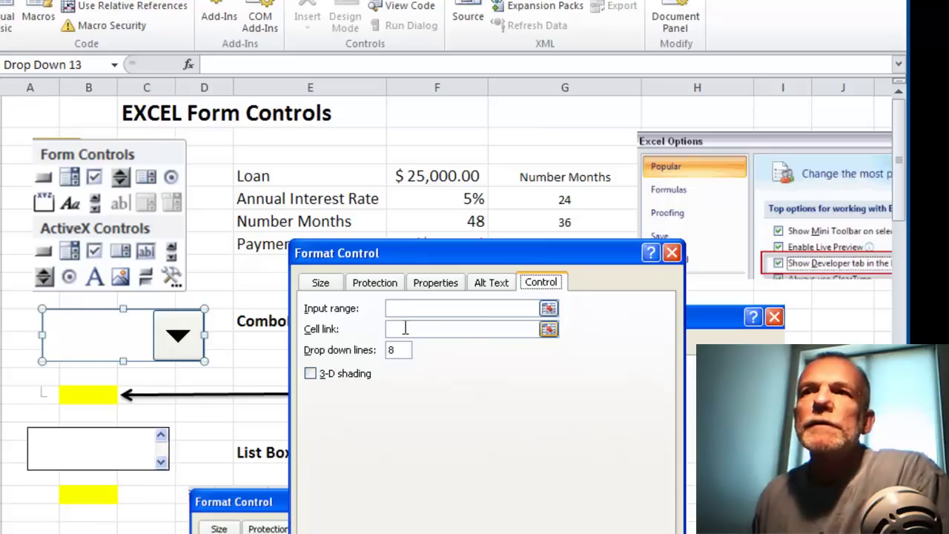
Set the combo box's input range to $G$5:$G$8.
left_click(549, 309)
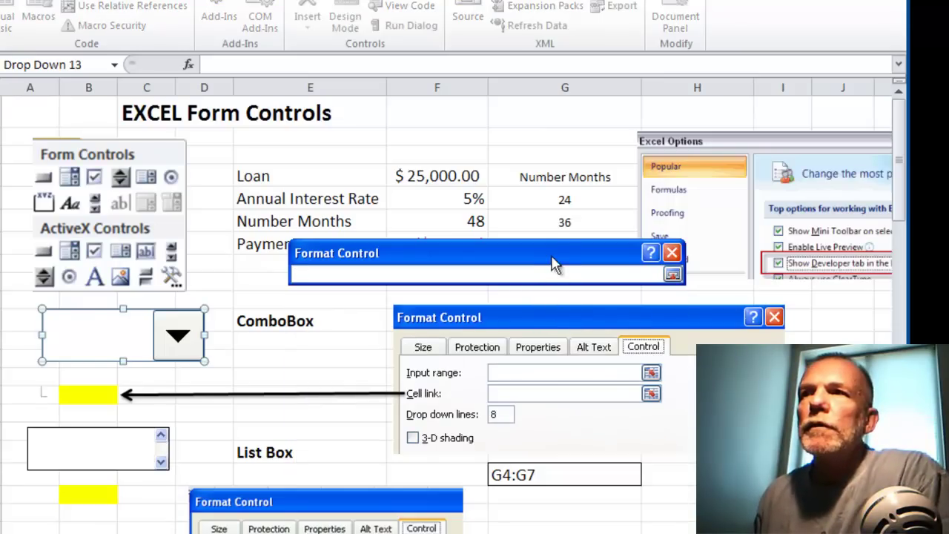
left_click_drag(552, 259, 615, 455)
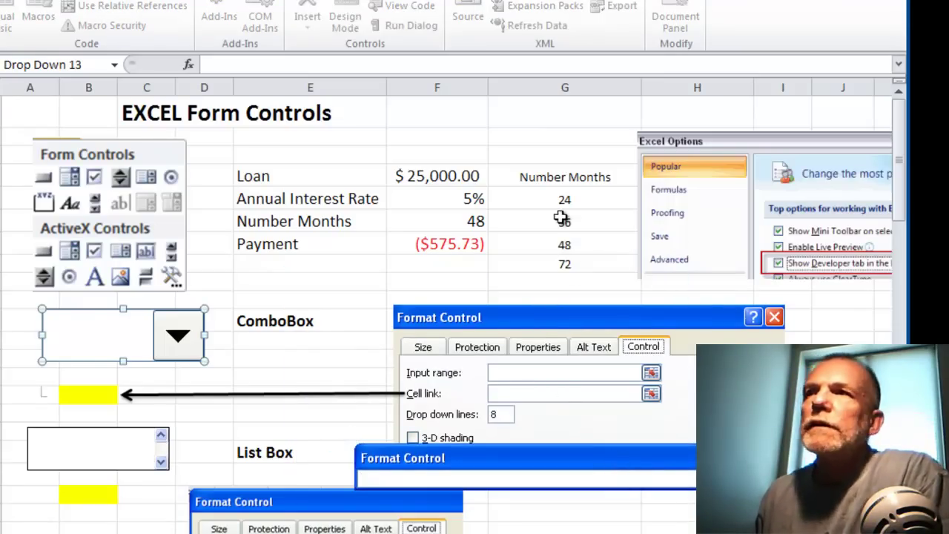
left_click_drag(559, 198, 557, 264)
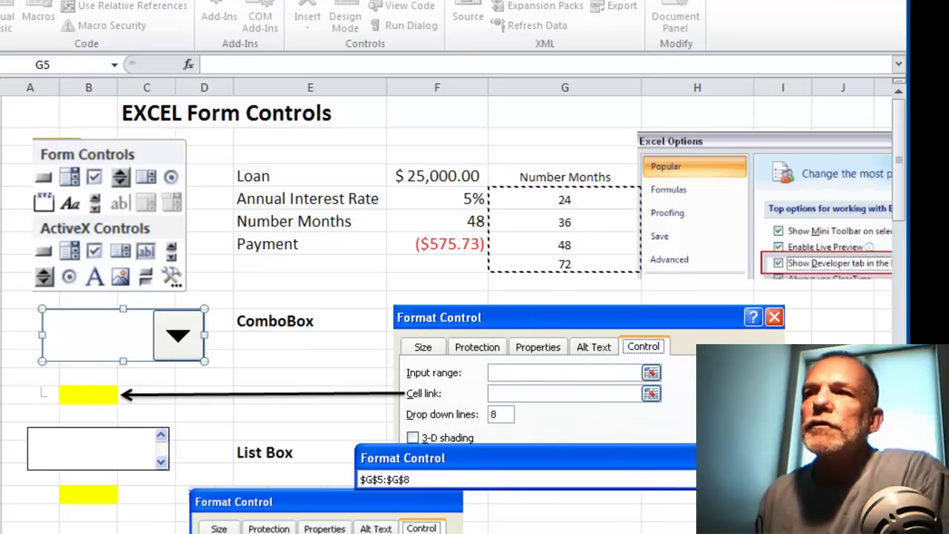
key("Return")
left_click_drag(562, 458, 551, 189)
Link the combo box to cell $B$15 and apply the settings.
left_click(475, 254)
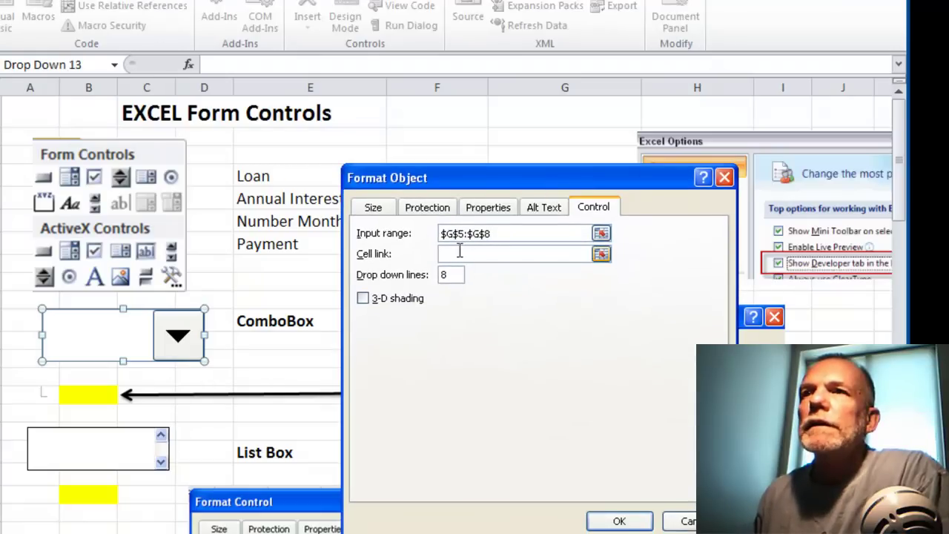
left_click(601, 254)
left_click(99, 395)
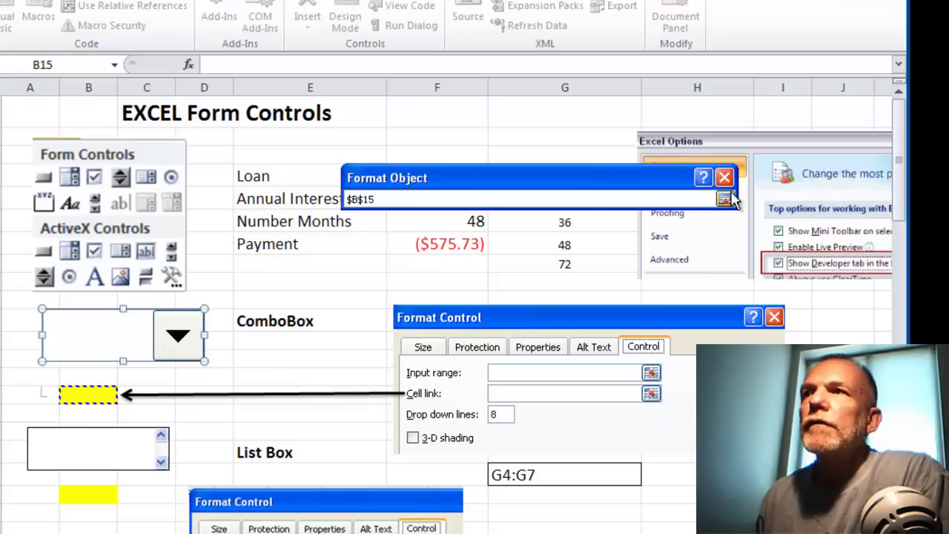
left_click(725, 200)
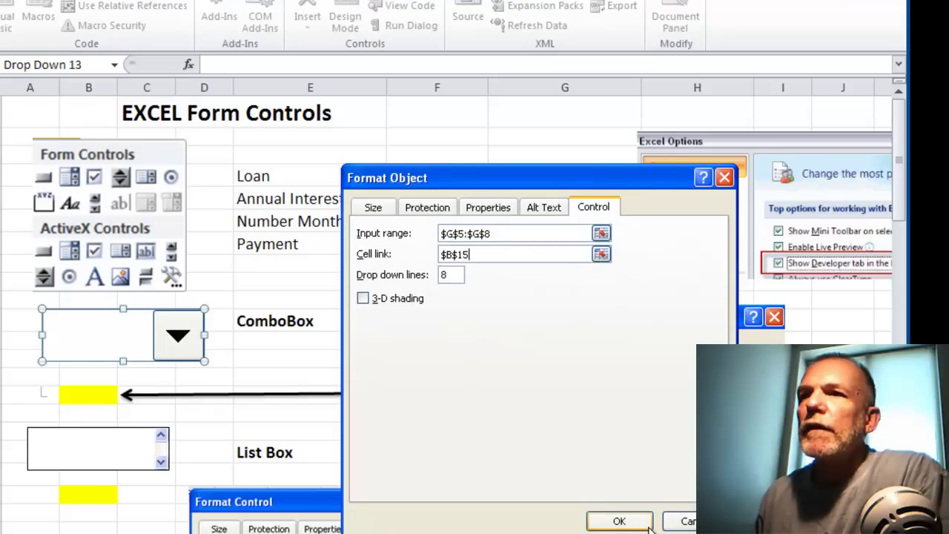
left_click(620, 521)
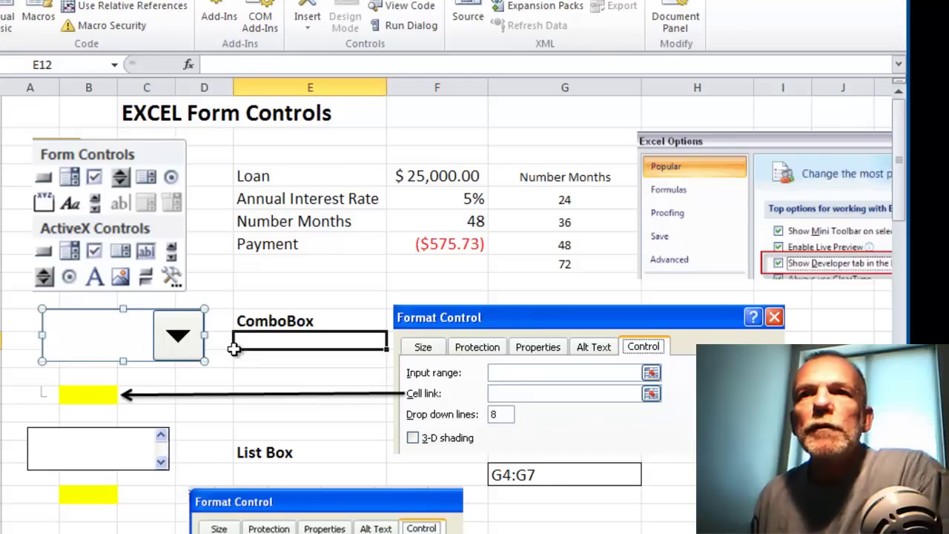
Choose 24, then 36 in the combo box so linked cell B15 reads 2.
left_click(233, 348)
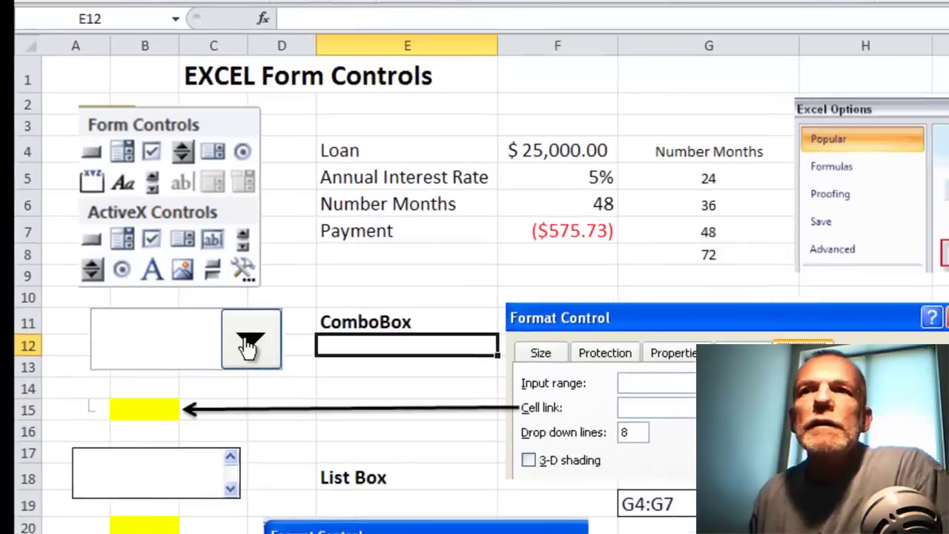
left_click(179, 341)
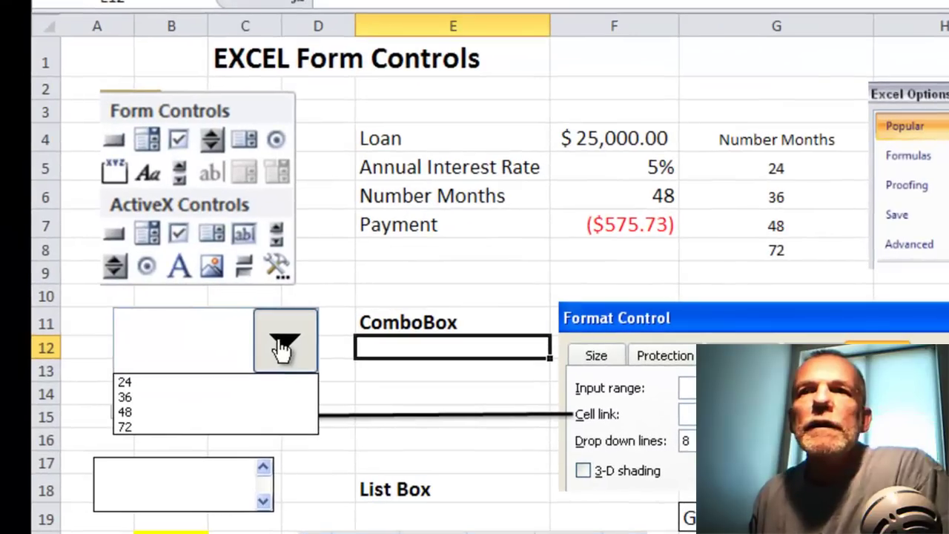
left_click(126, 382)
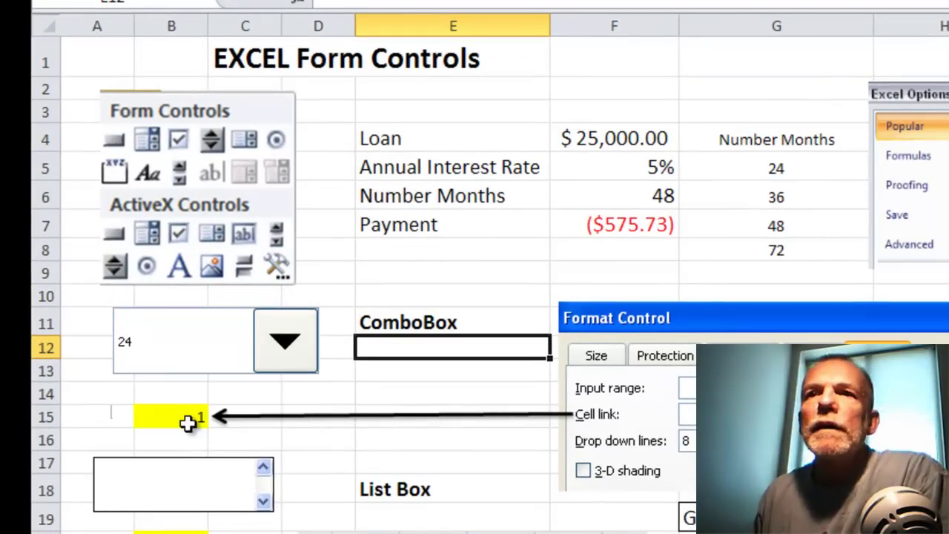
left_click(290, 349)
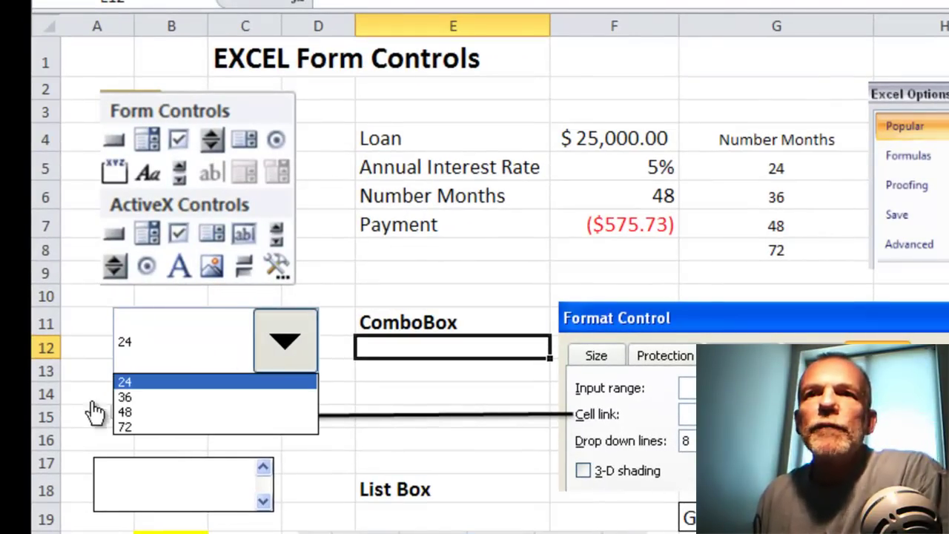
left_click(126, 397)
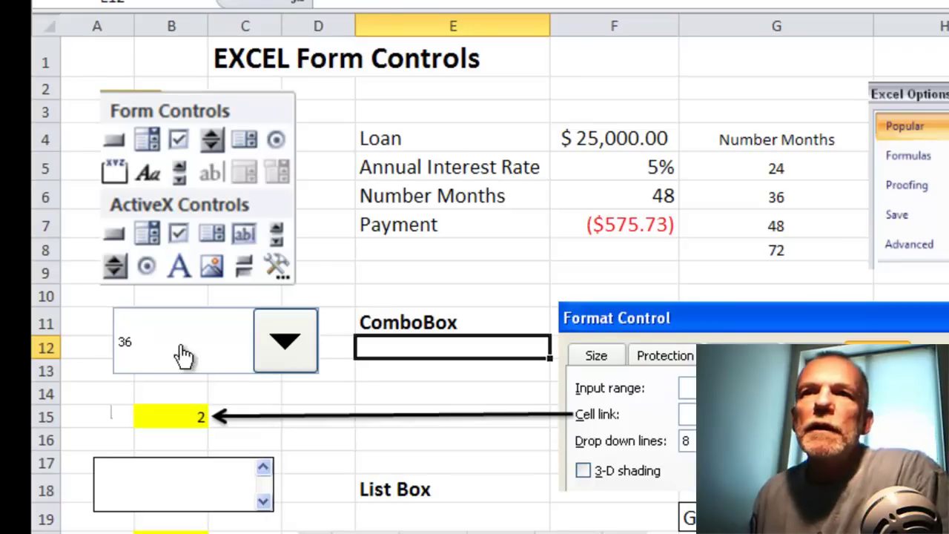
left_click(642, 195)
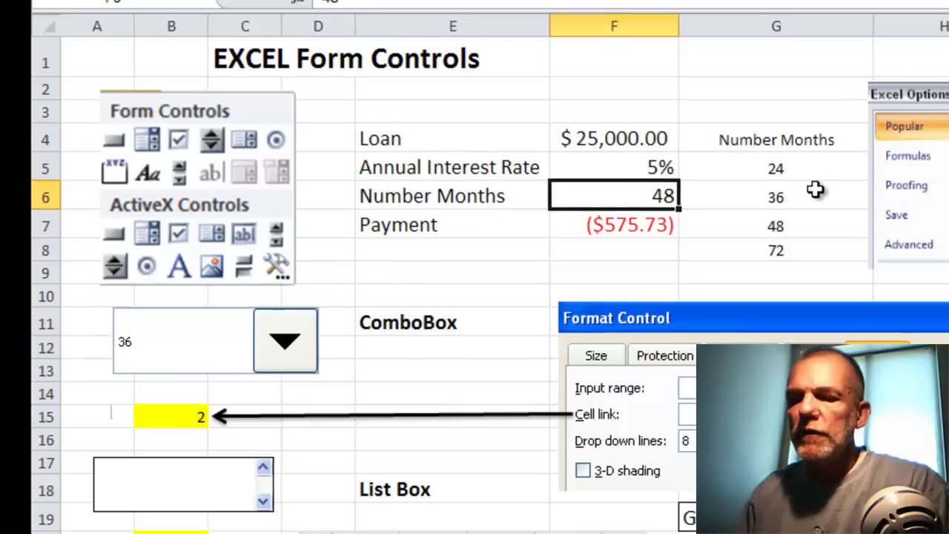
Enter =INDEX(G5:G8,B15) in F6, giving 36 months and Payment ($749.27).
type("=index")
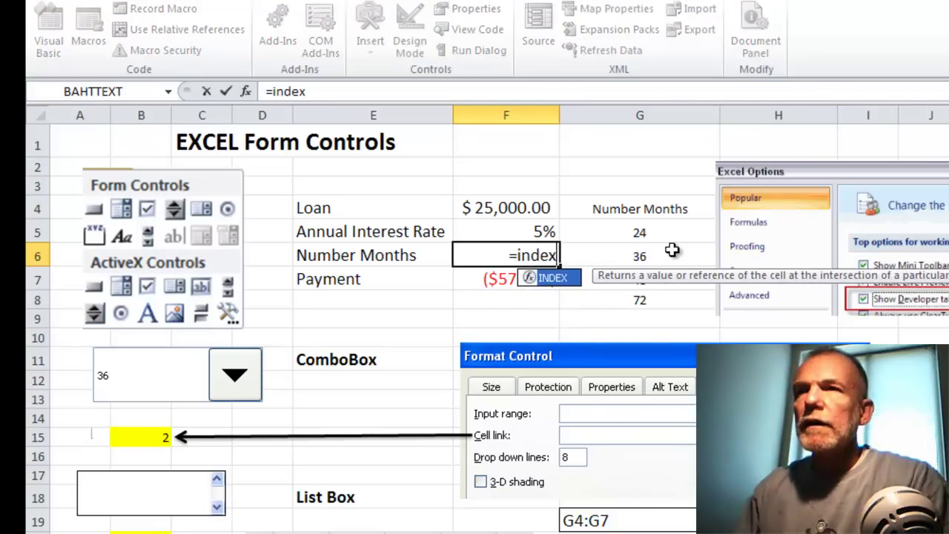
type("(")
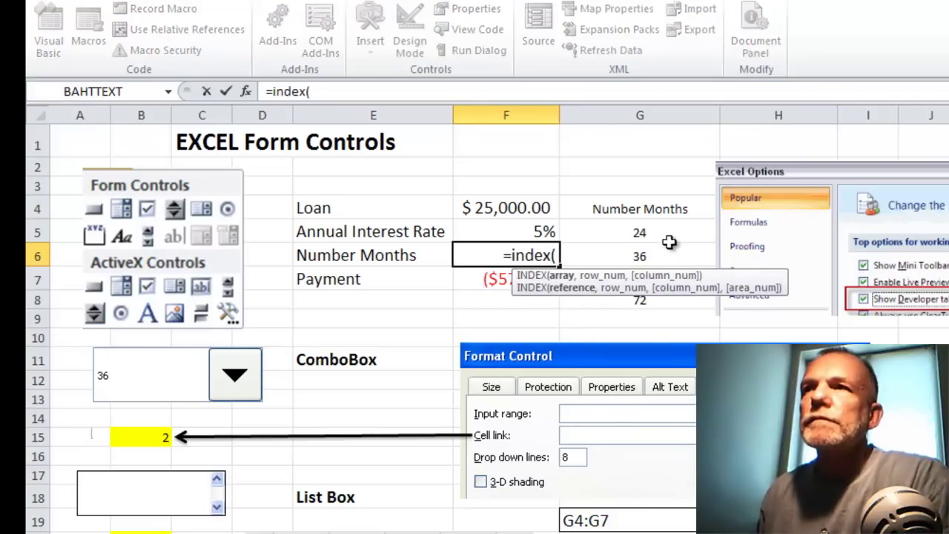
left_click_drag(666, 234, 664, 293)
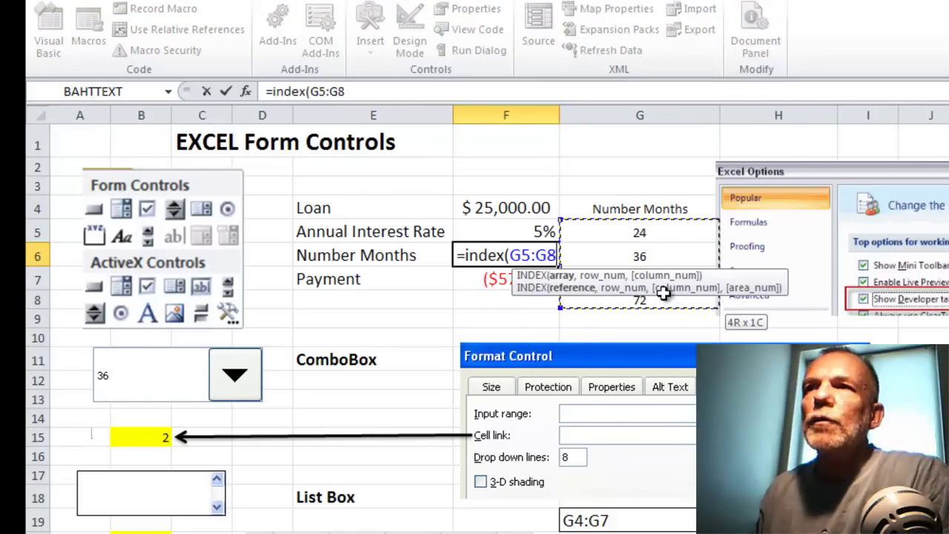
type(",")
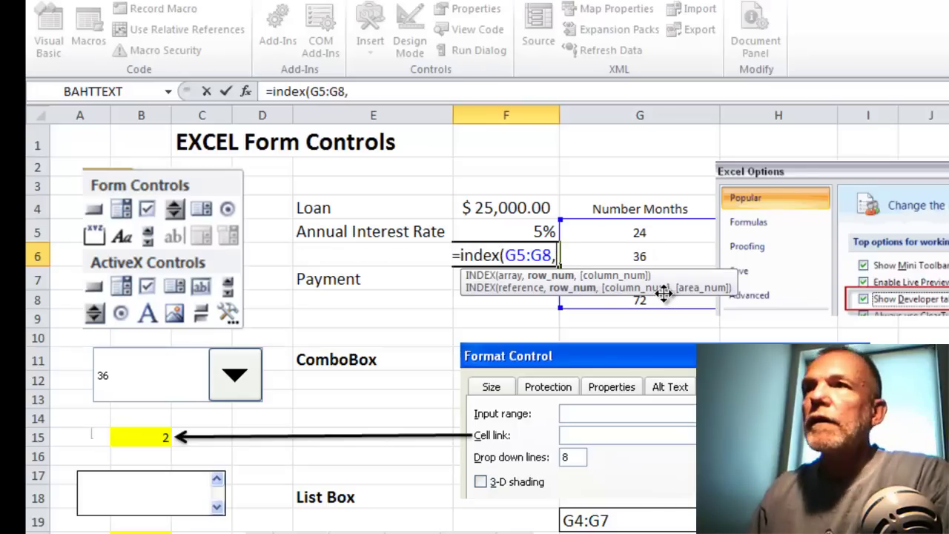
left_click(133, 439)
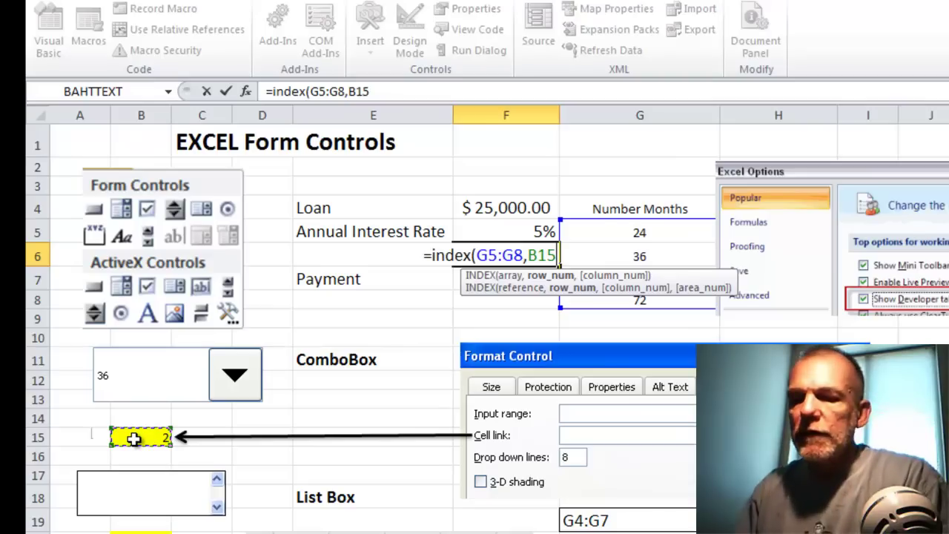
type(")")
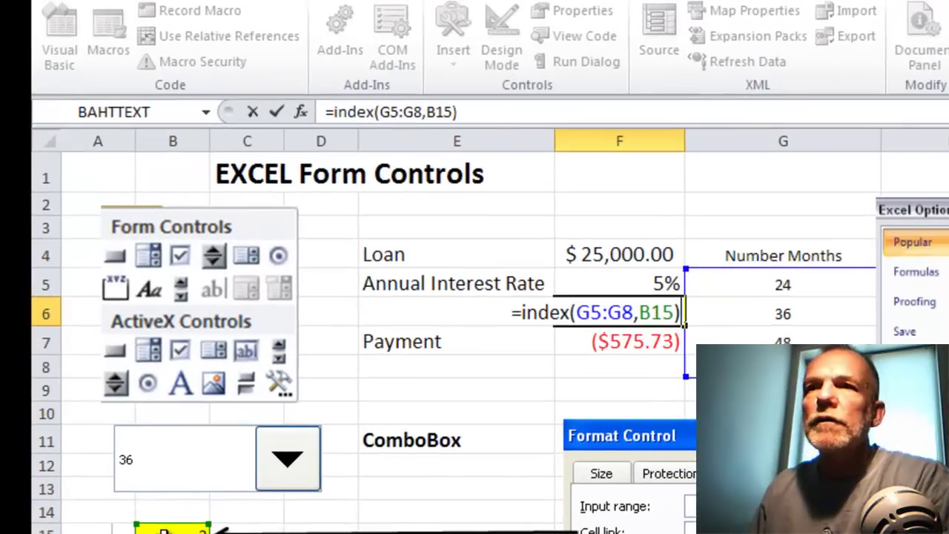
key("Return")
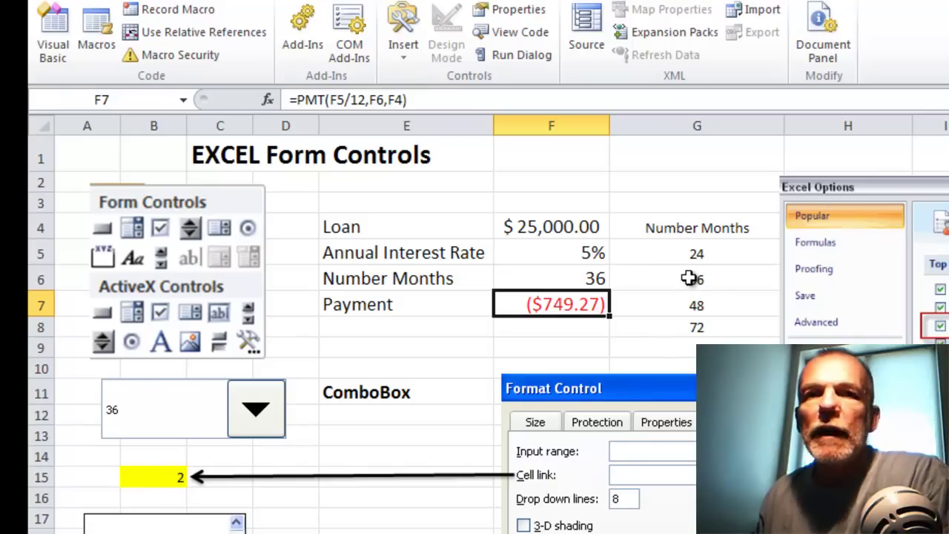
Pick 48 in the combo box, setting B15 to 3 and Payment to ($575.73).
left_click(256, 415)
left_click(113, 472)
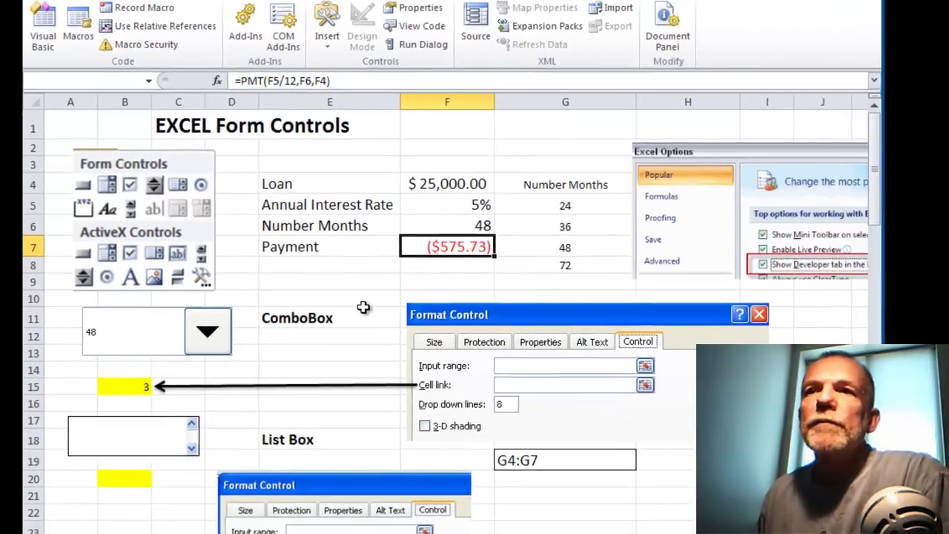
Scroll down to the list box and open its Format Control settings.
scroll(448, 380, "down", 1)
scroll(363, 306, "down", 1)
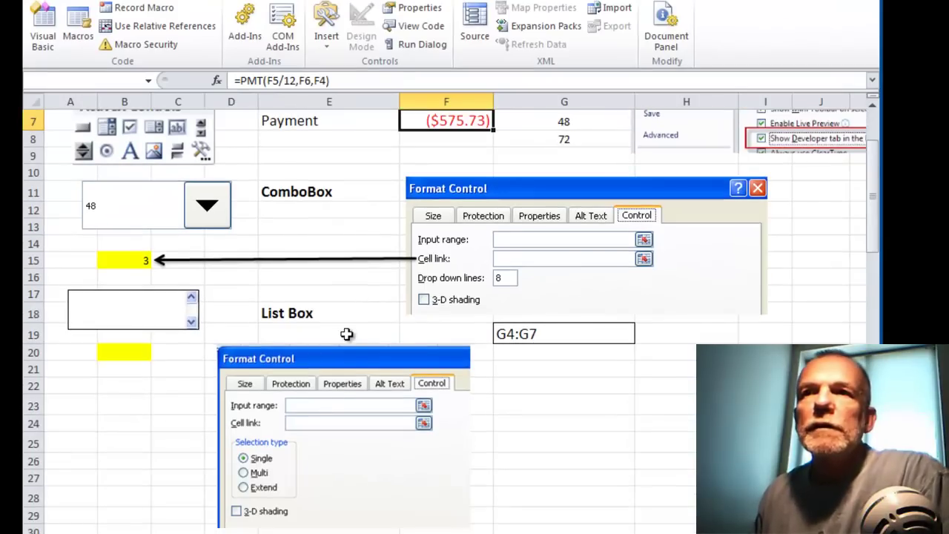
scroll(345, 329, "down", 1)
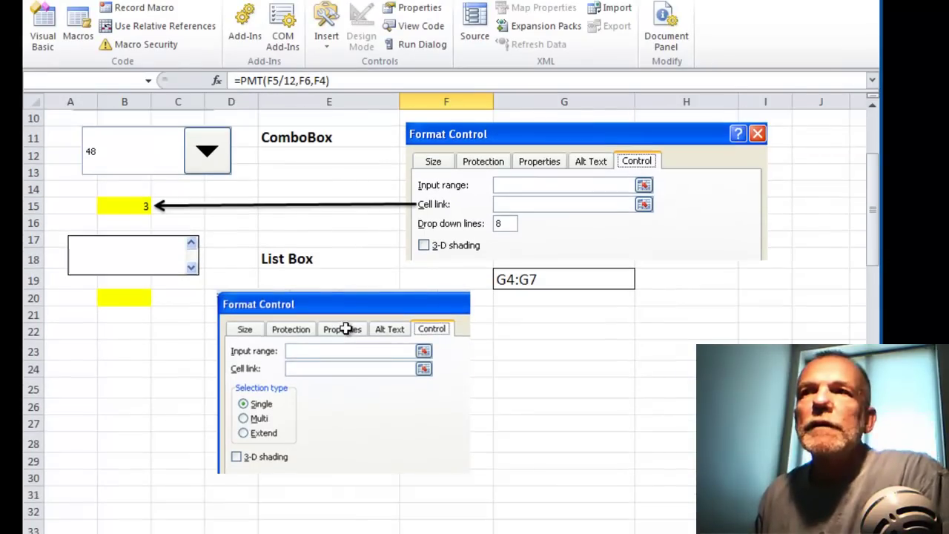
right_click(72, 246)
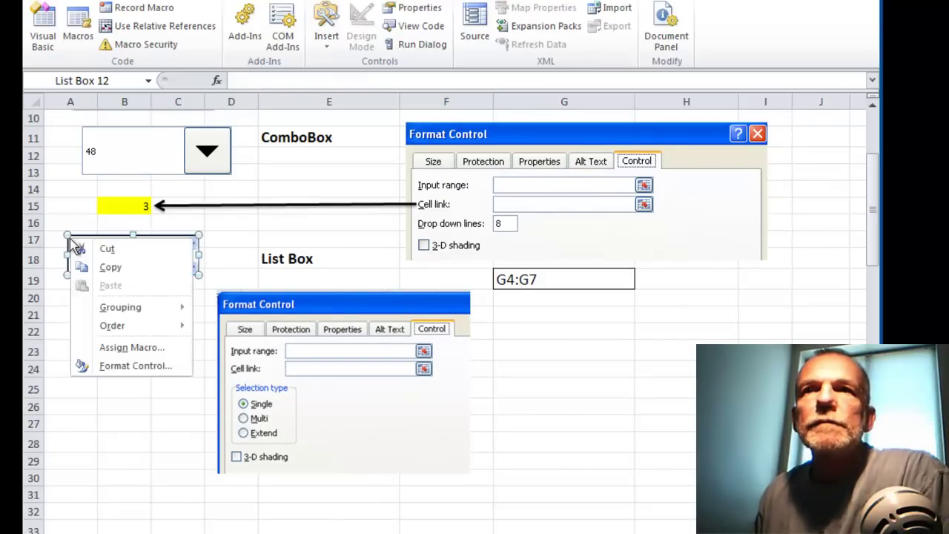
left_click(133, 366)
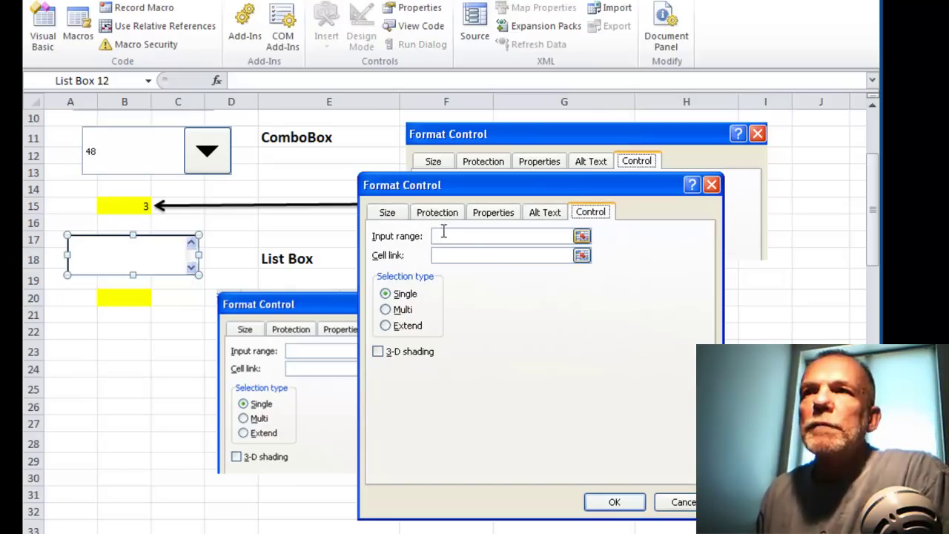
left_click(443, 256)
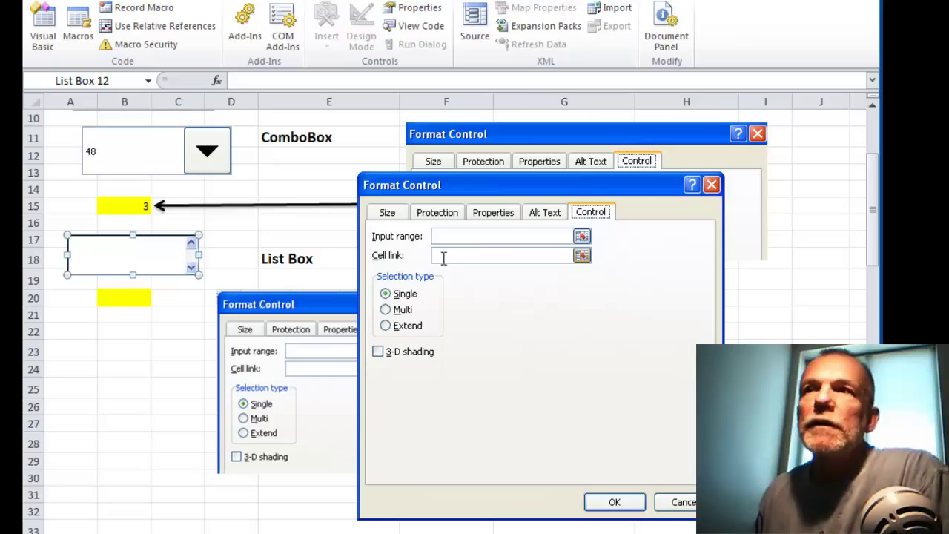
Give the list box input range $G$5:$G$8 and cell link $B$20, then confirm.
left_click(583, 237)
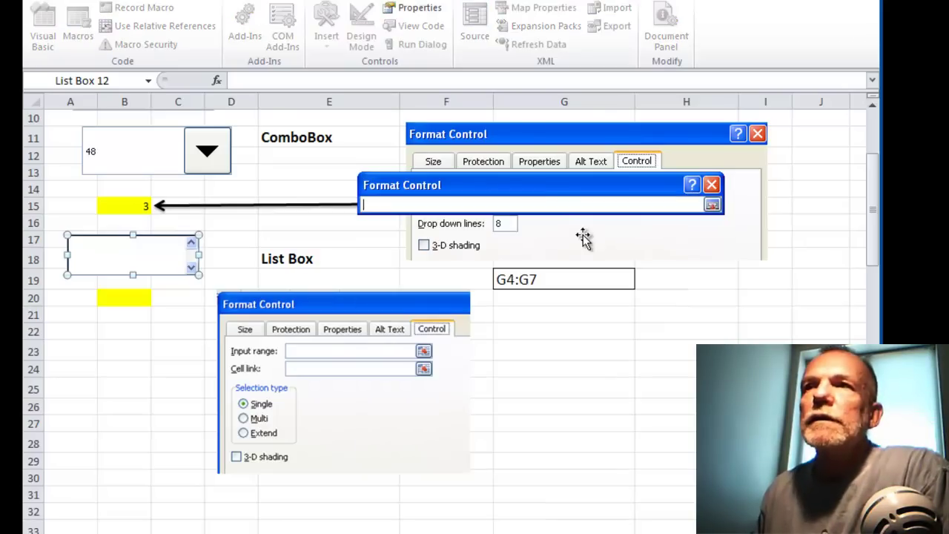
scroll(583, 237, "up", 3)
left_click_drag(579, 190, 490, 110)
left_click_drag(549, 205, 553, 265)
left_click(625, 125)
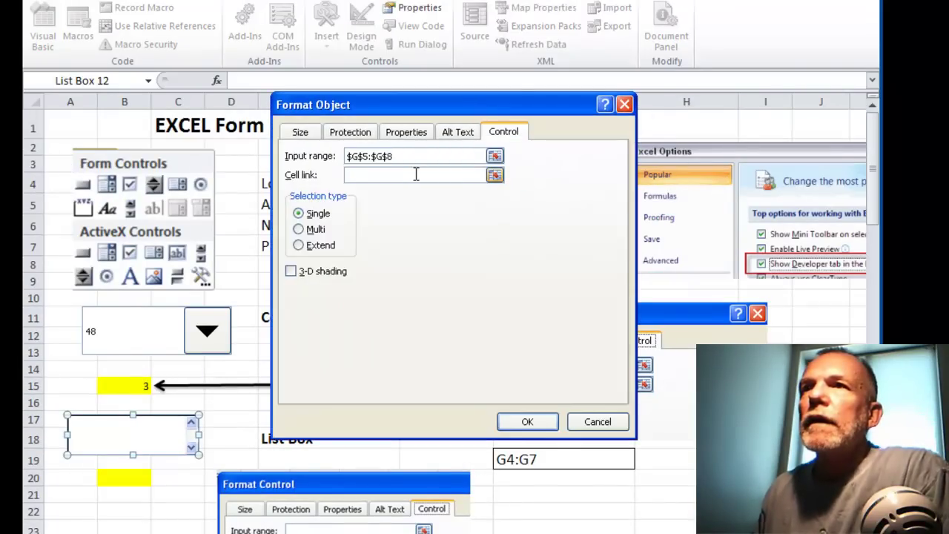
left_click(494, 175)
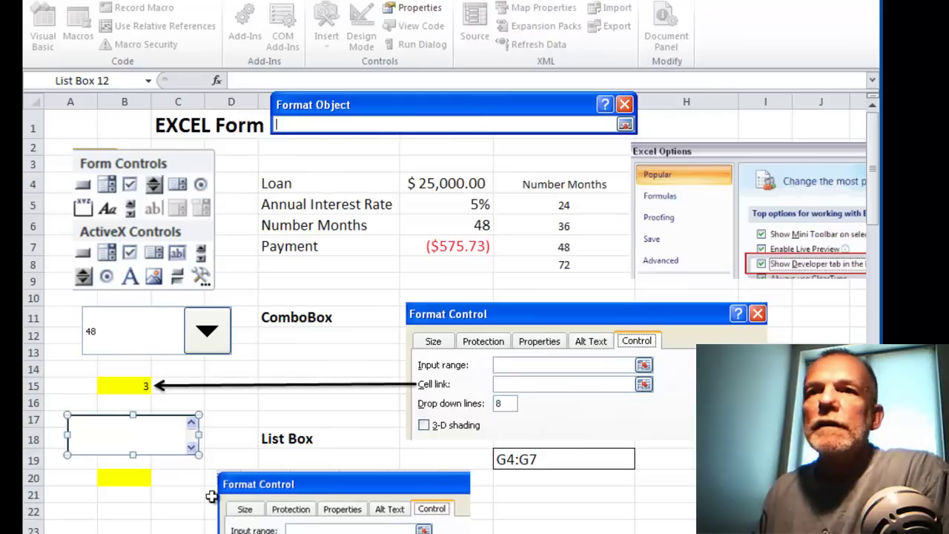
left_click(124, 480)
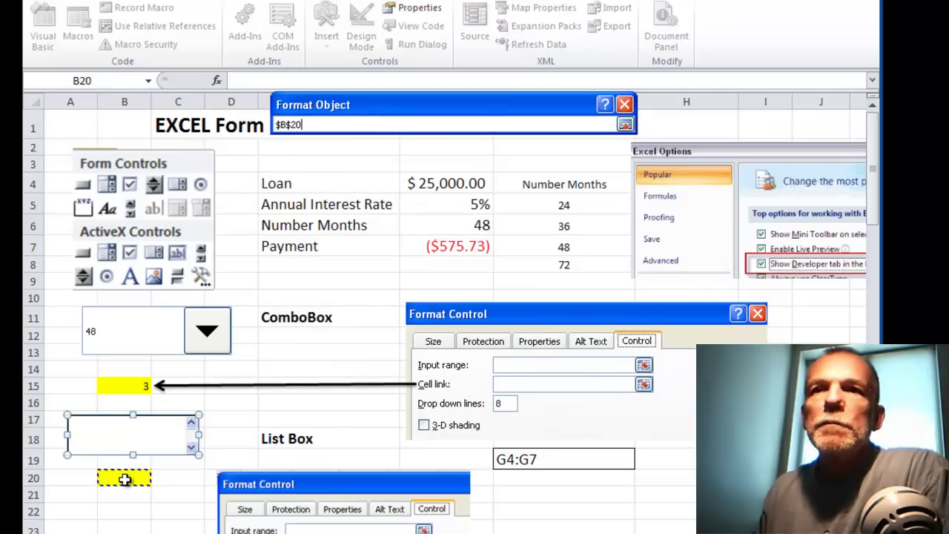
left_click(625, 125)
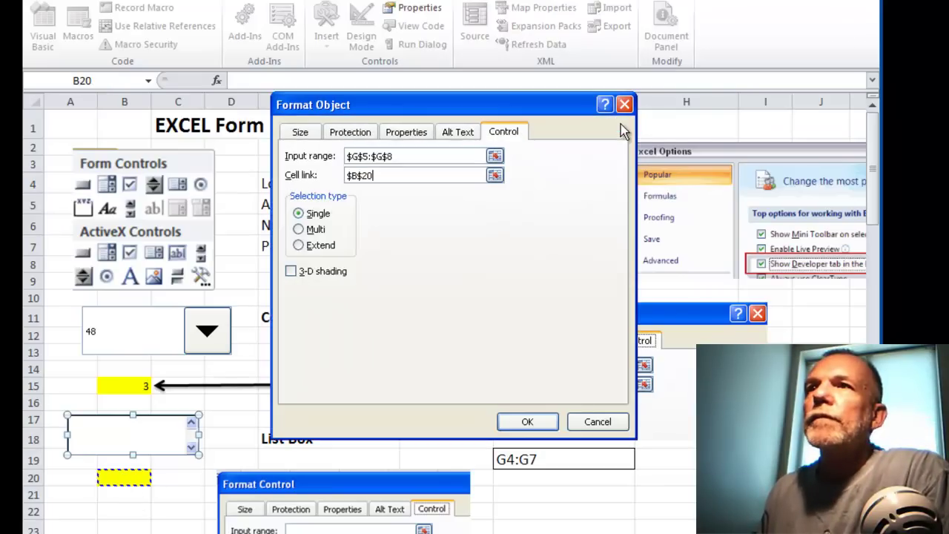
left_click(525, 422)
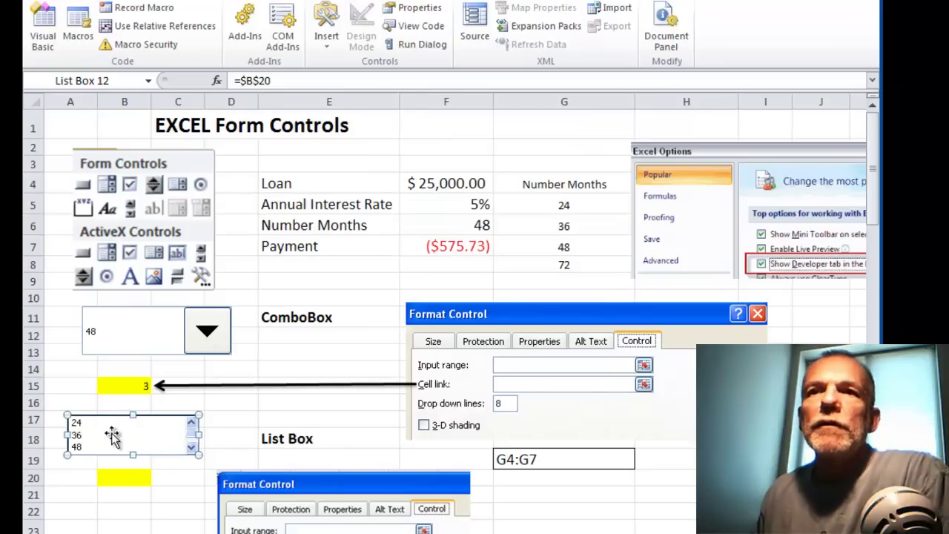
left_click(248, 417)
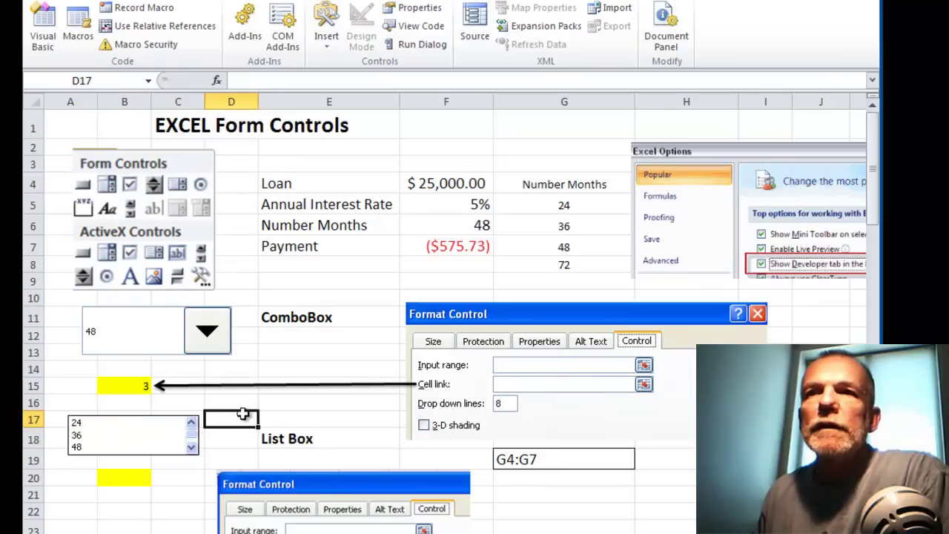
left_click(77, 424)
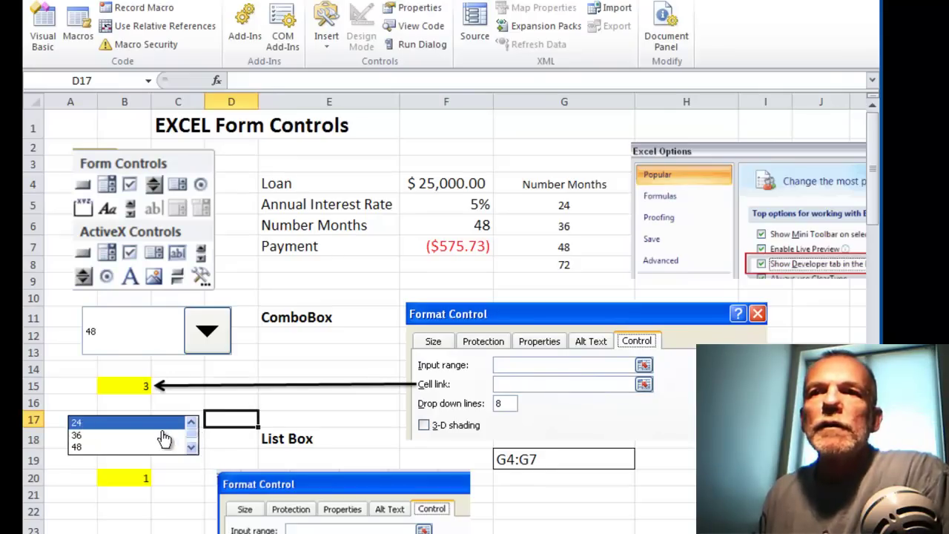
left_click(77, 437)
left_click(78, 447)
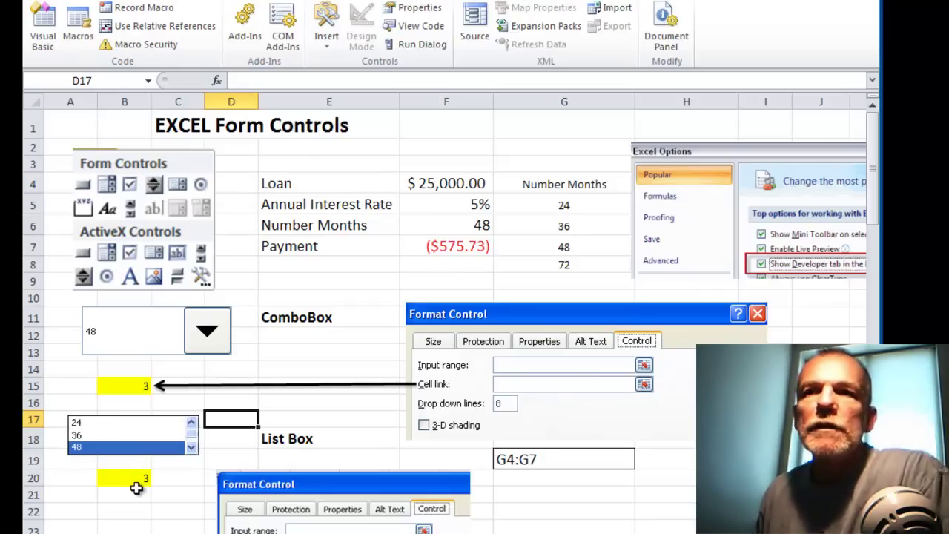
Change F6 to =INDEX(G5:G8,B20), pick 24 in the list box, and move to the next sheet.
left_click(475, 225)
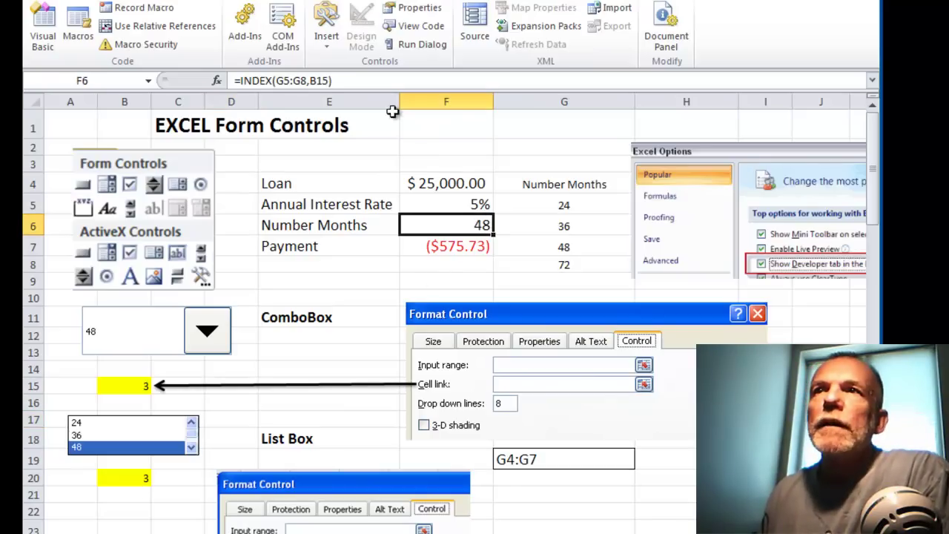
left_click(283, 82)
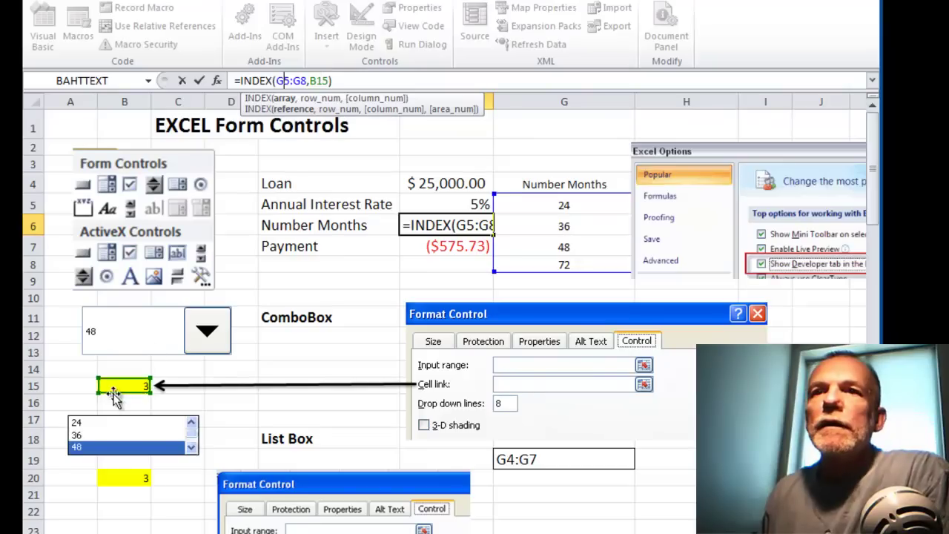
left_click(125, 480)
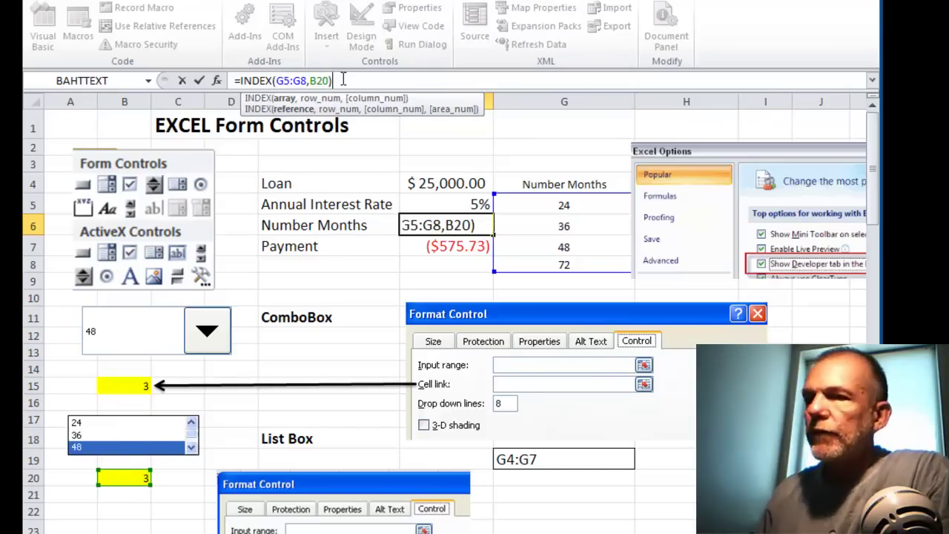
key("Return")
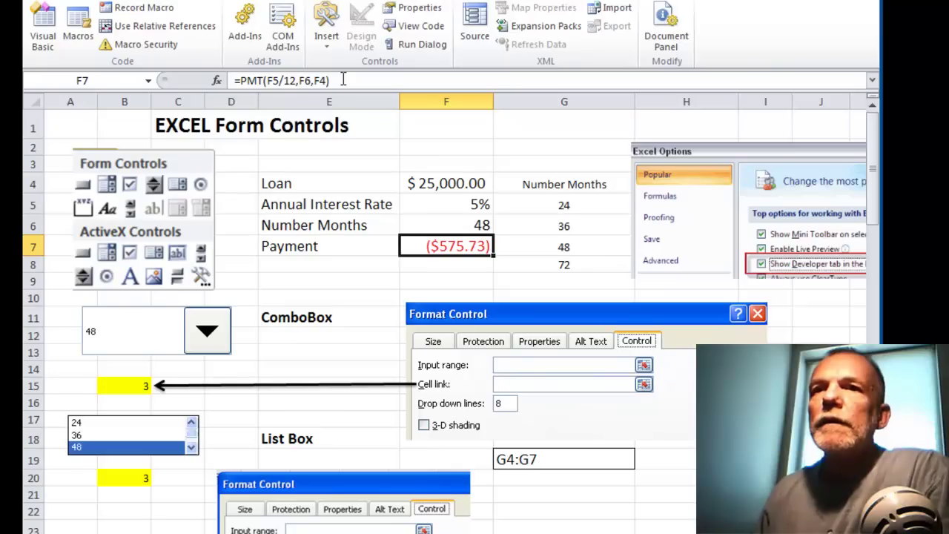
left_click(79, 426)
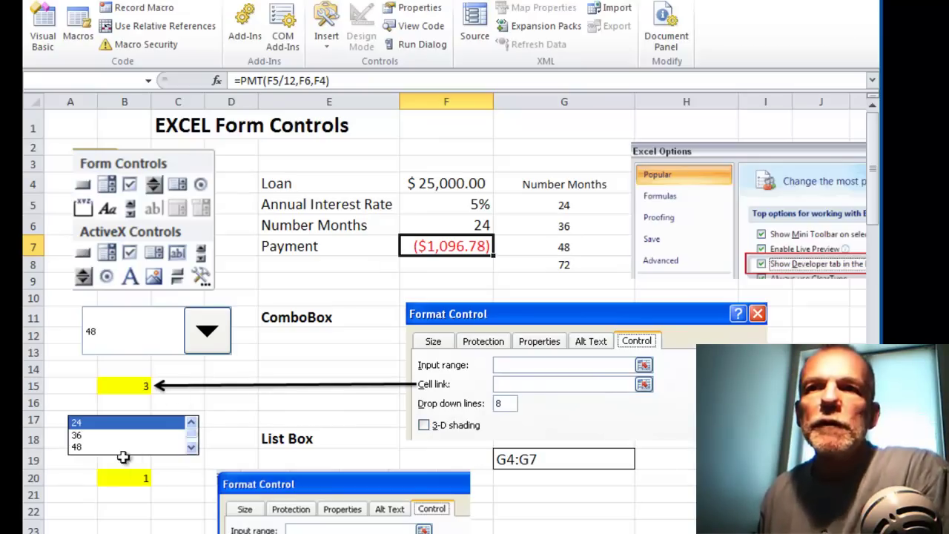
key("ctrl+Page_Down")
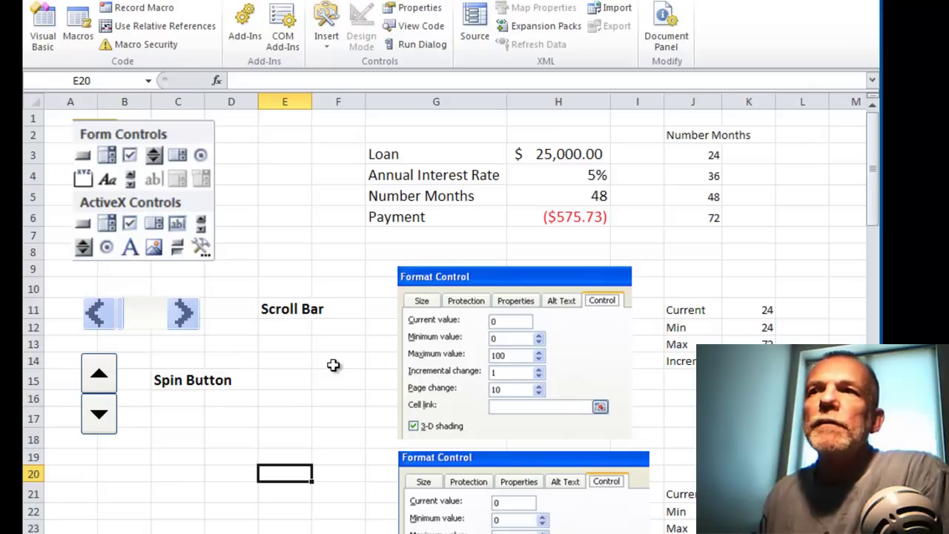
scroll(335, 360, "down", 2)
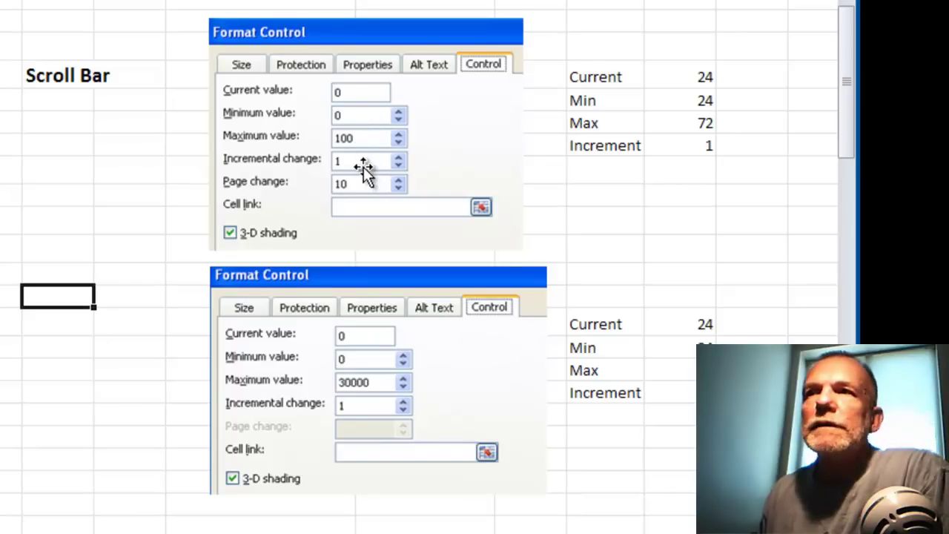
scroll(221, 178, "up", 2)
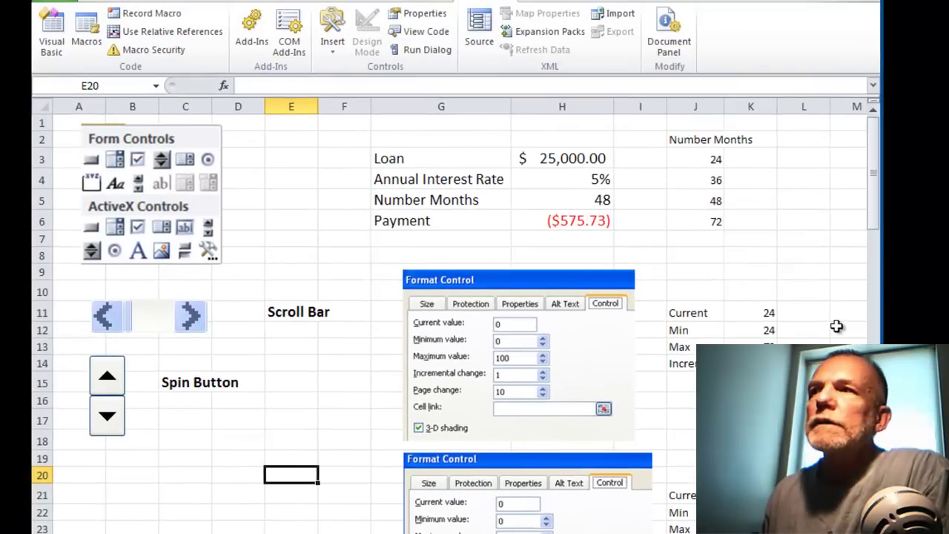
scroll(802, 274, "down", 1)
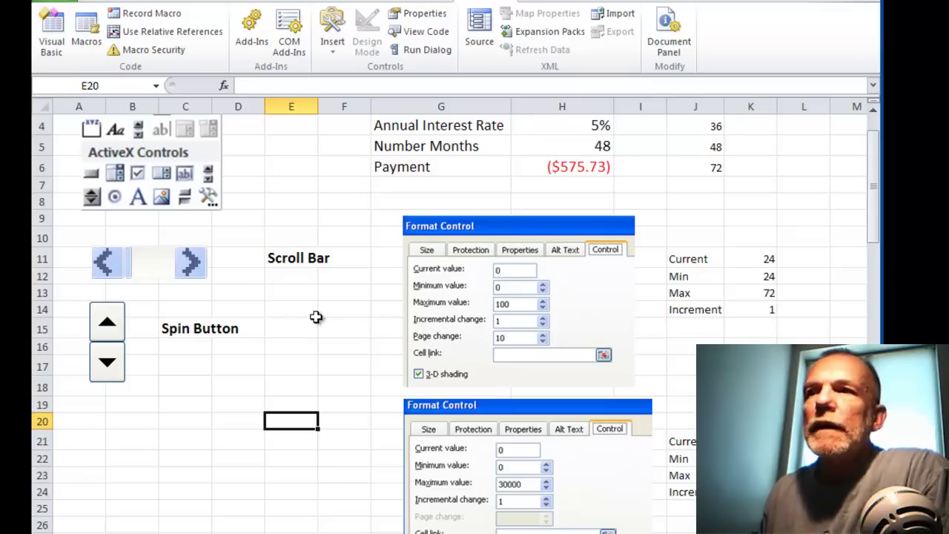
scroll(319, 315, "down", 1)
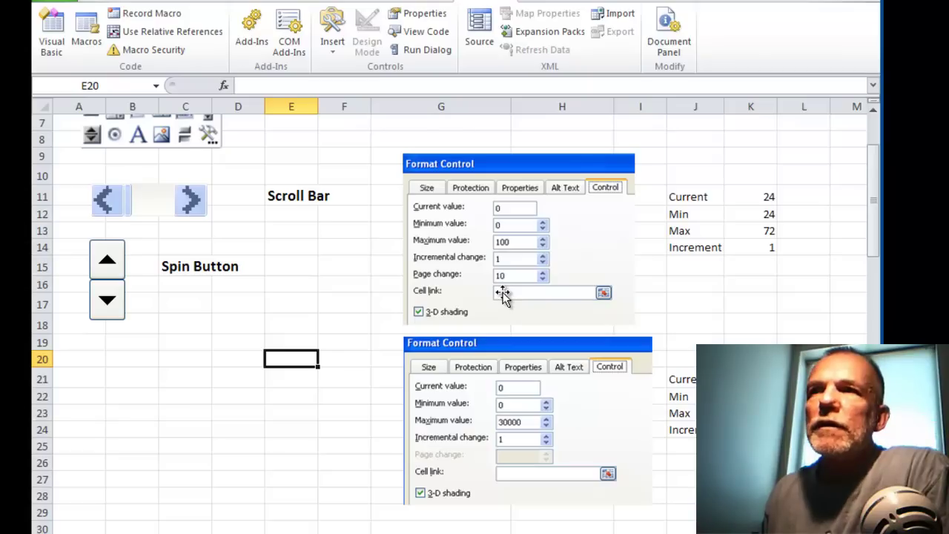
scroll(366, 307, "up", 1)
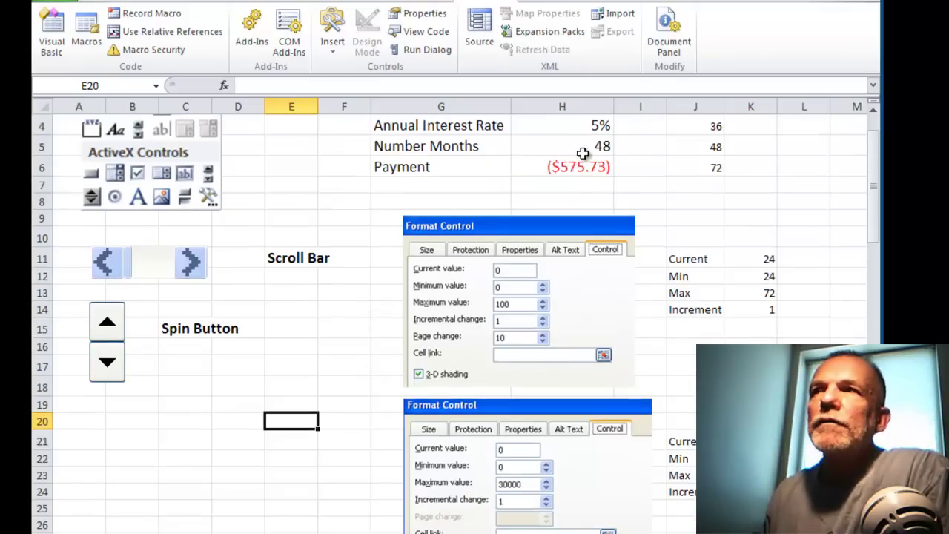
scroll(585, 145, "up", 1)
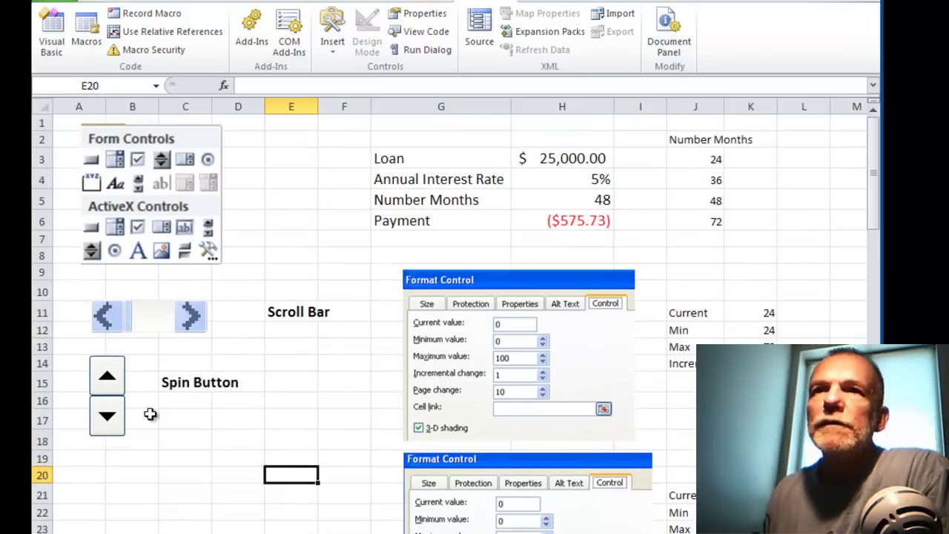
Link the scroll bar to cell $H$5, so Number Months reads 24 and Payment ($1,096.78).
right_click(104, 326)
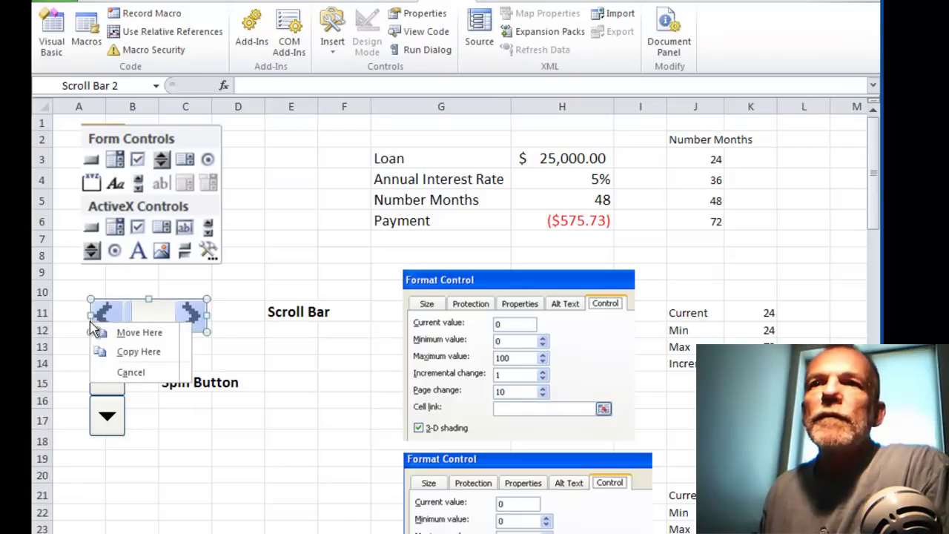
right_click(103, 318)
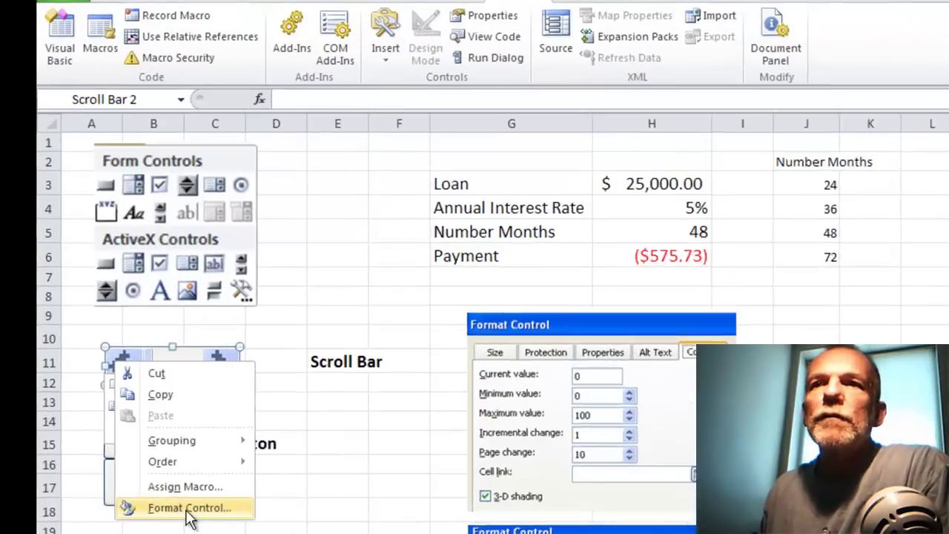
left_click(162, 437)
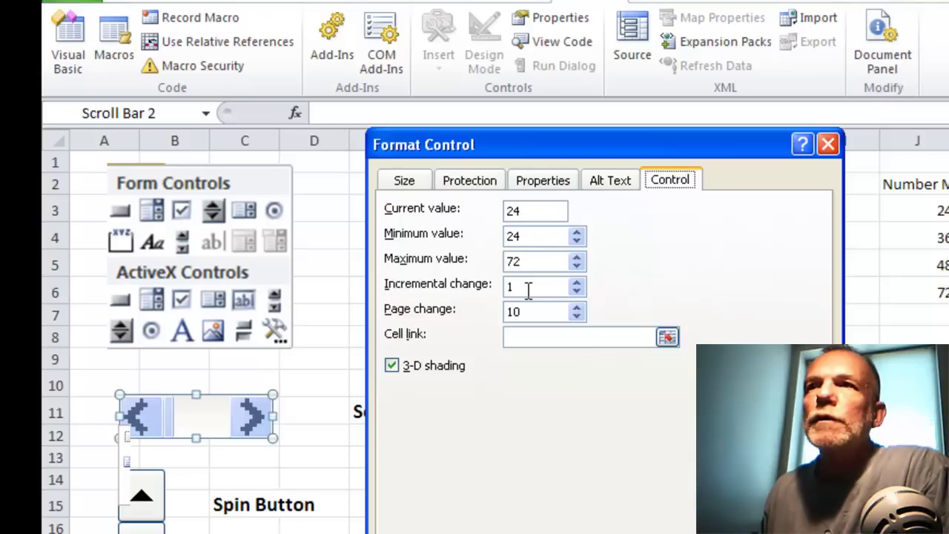
left_click(667, 339)
left_click(787, 267)
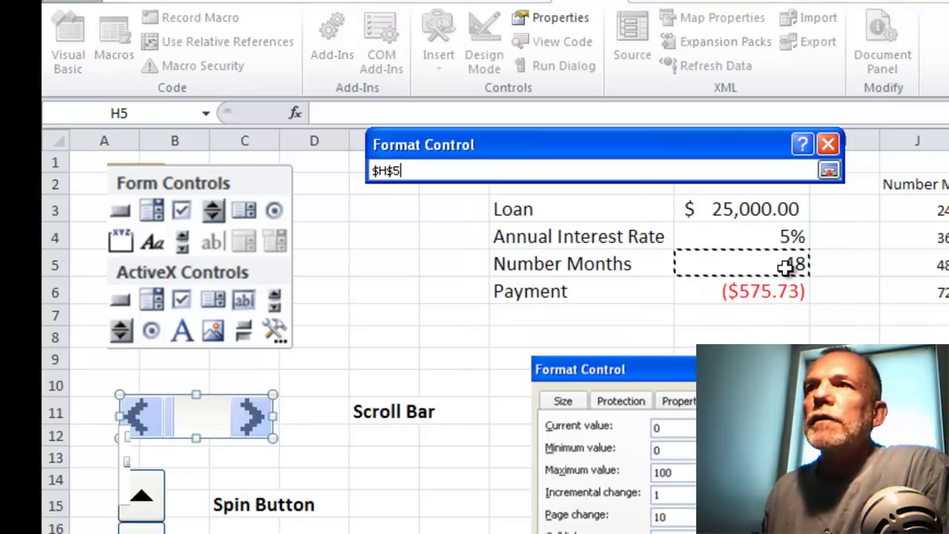
left_click(828, 172)
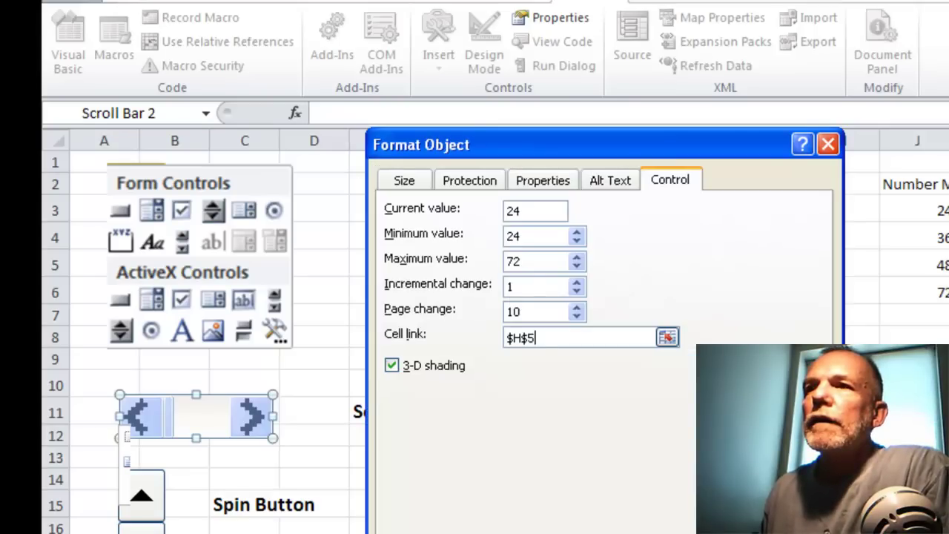
key("Return")
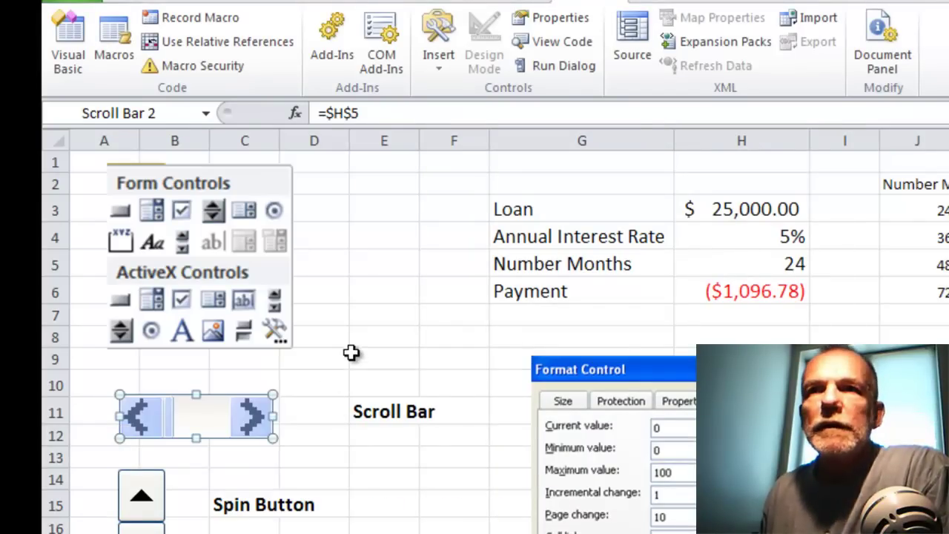
Step the scroll bar up seven months so Number Months goes from 24 to 31 and Payment becomes ($861.33).
left_click(353, 356)
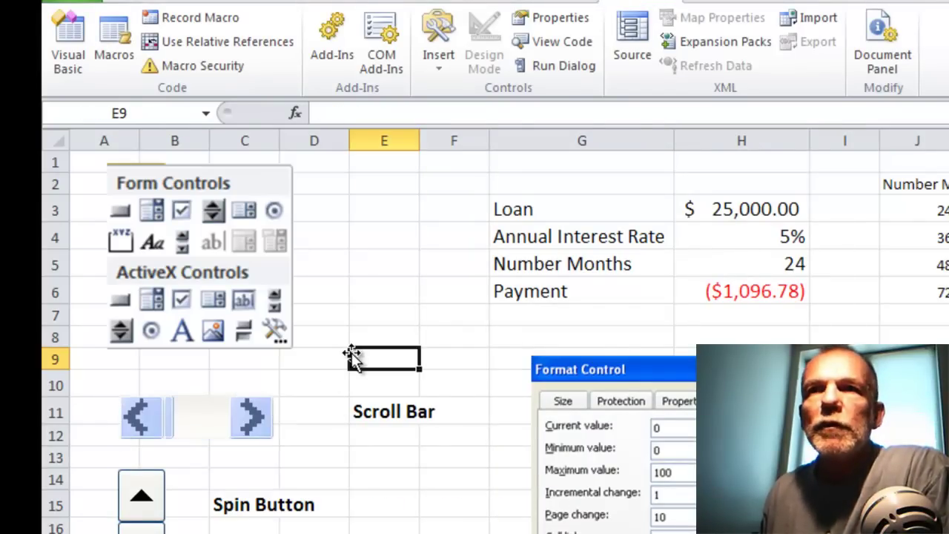
left_click(252, 419)
left_click(252, 419)
left_click(252, 421)
left_click(252, 421)
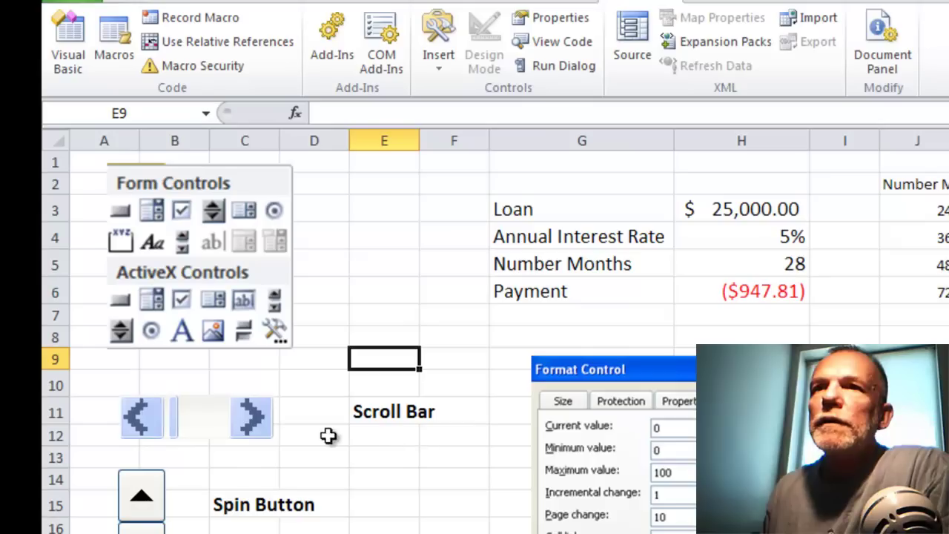
left_click(265, 430)
left_click(265, 430)
left_click(265, 430)
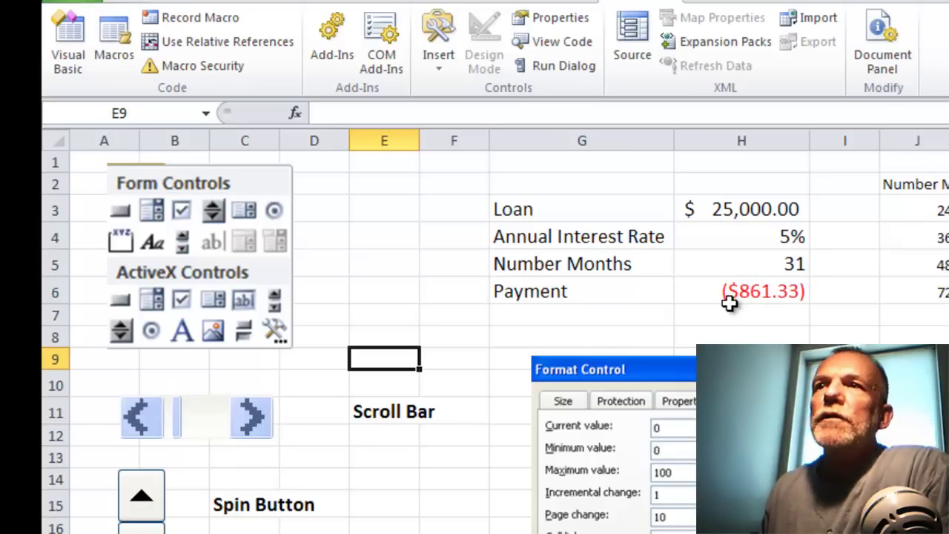